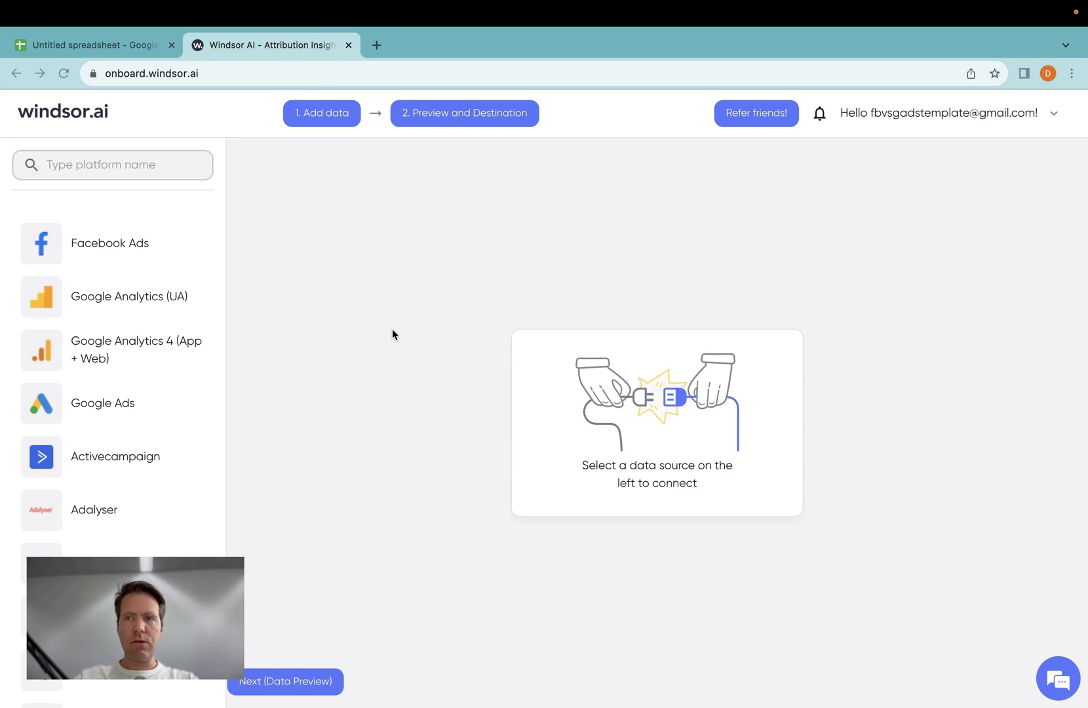
- Search 'face', pick Facebook Page (Organic) and grant Windsor.ai access to the page
{"action": "left_click", "coordinate": [151, 167]}
{"action": "type", "text": "face"}
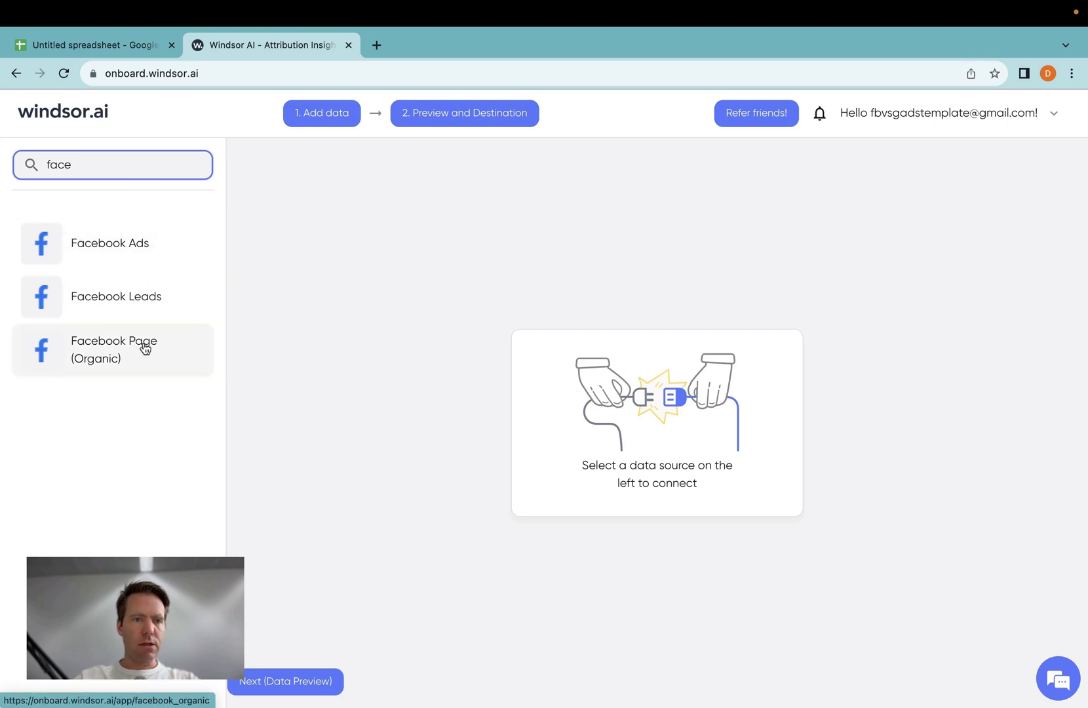
{"action": "left_click", "coordinate": [125, 352]}
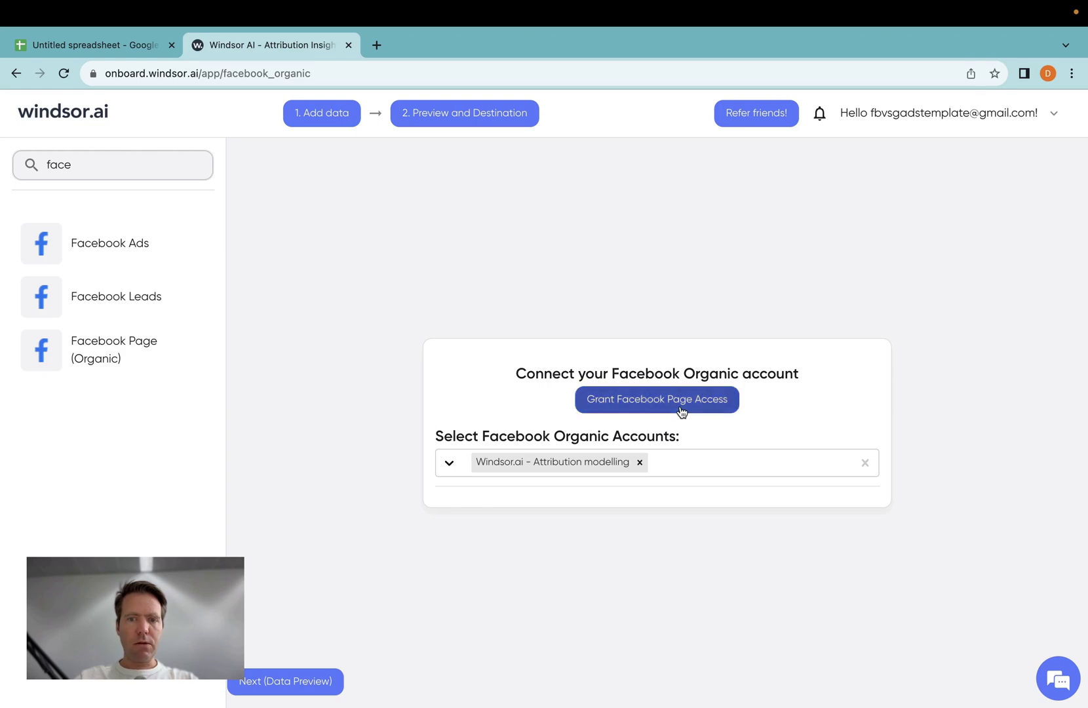
{"action": "left_click", "coordinate": [636, 410]}
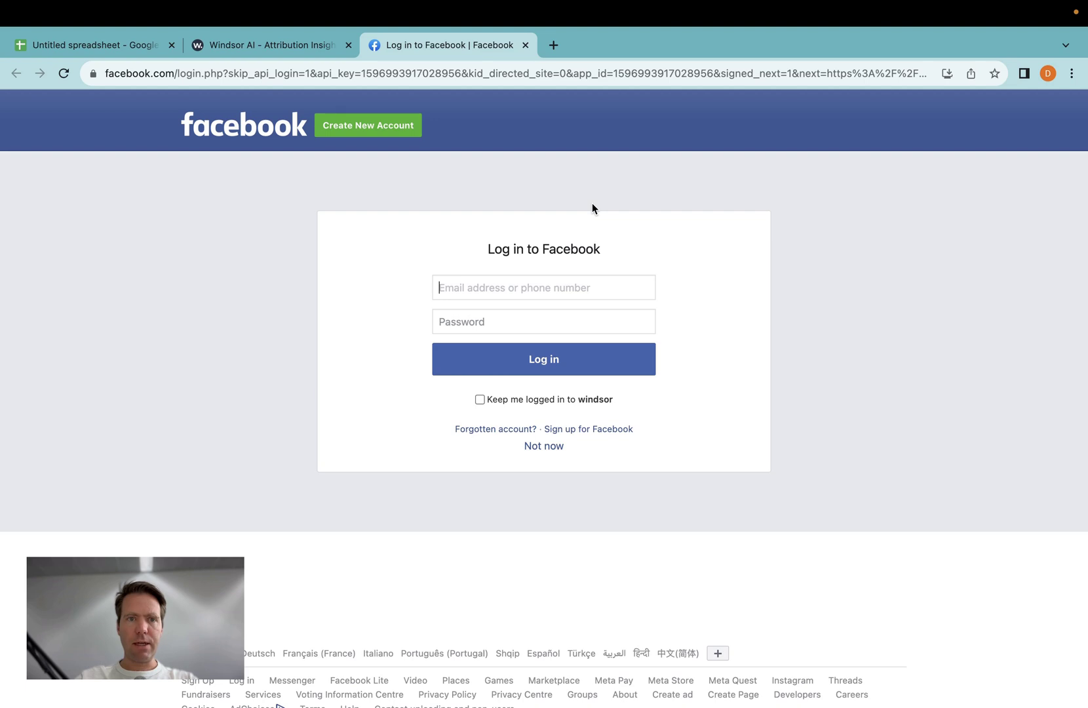
{"action": "key", "text": "super+w"}
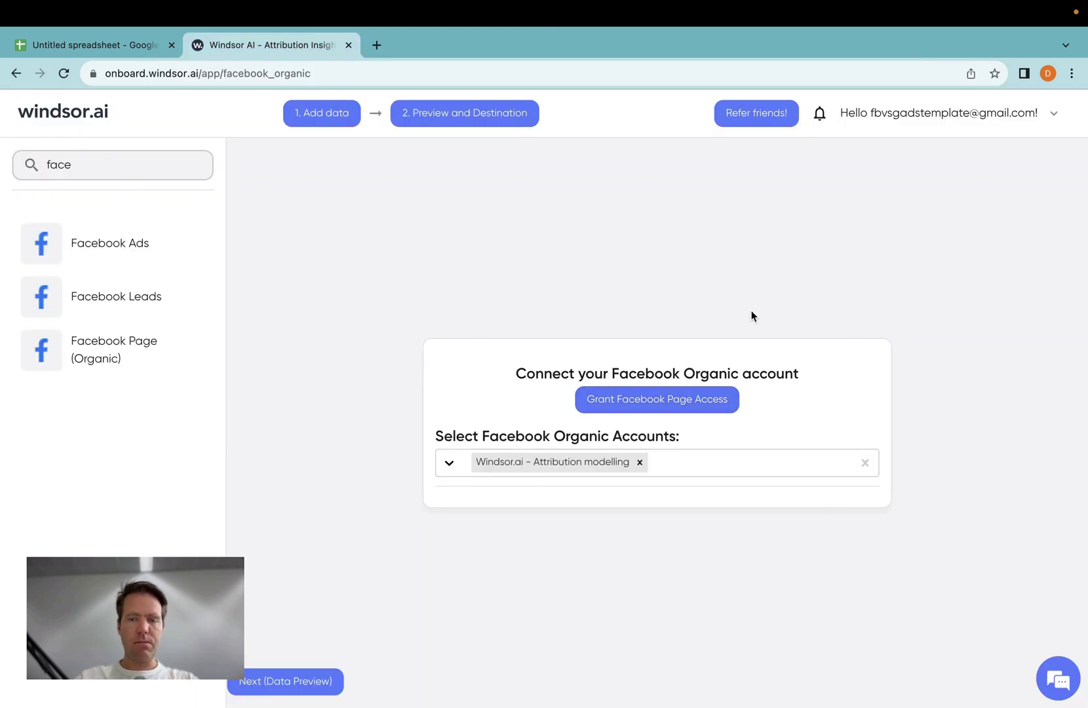
- Check the available Facebook Organic accounts and continue to 2. Preview and Destination
{"action": "left_click", "coordinate": [701, 461]}
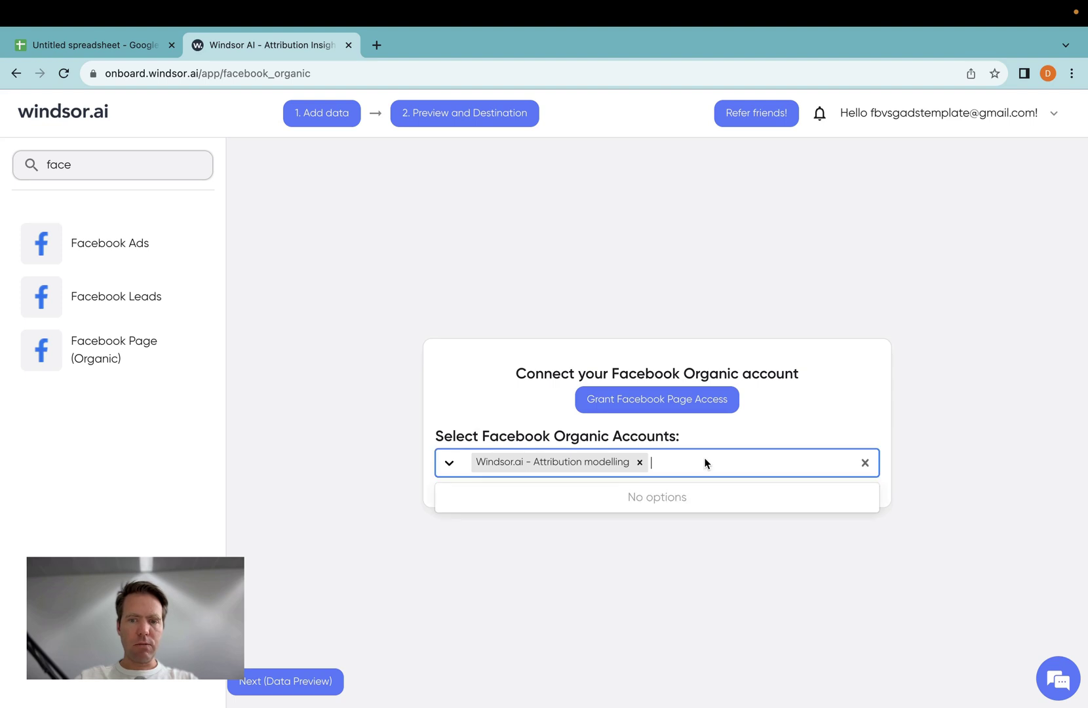
{"action": "left_click", "coordinate": [435, 393]}
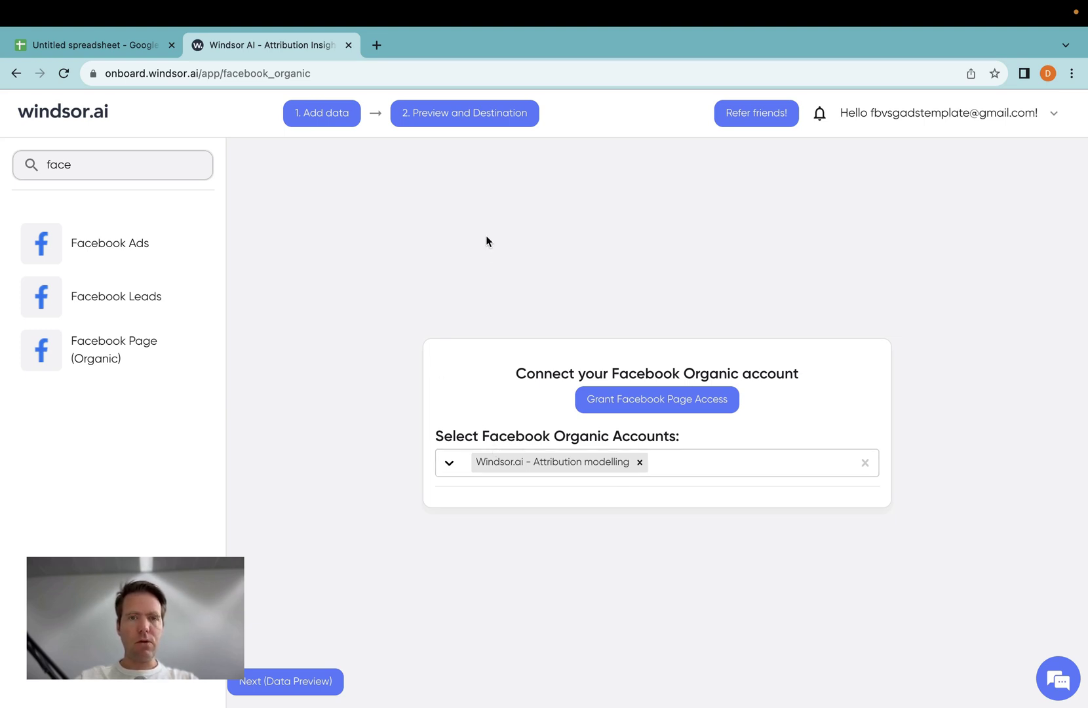
{"action": "left_click", "coordinate": [448, 113]}
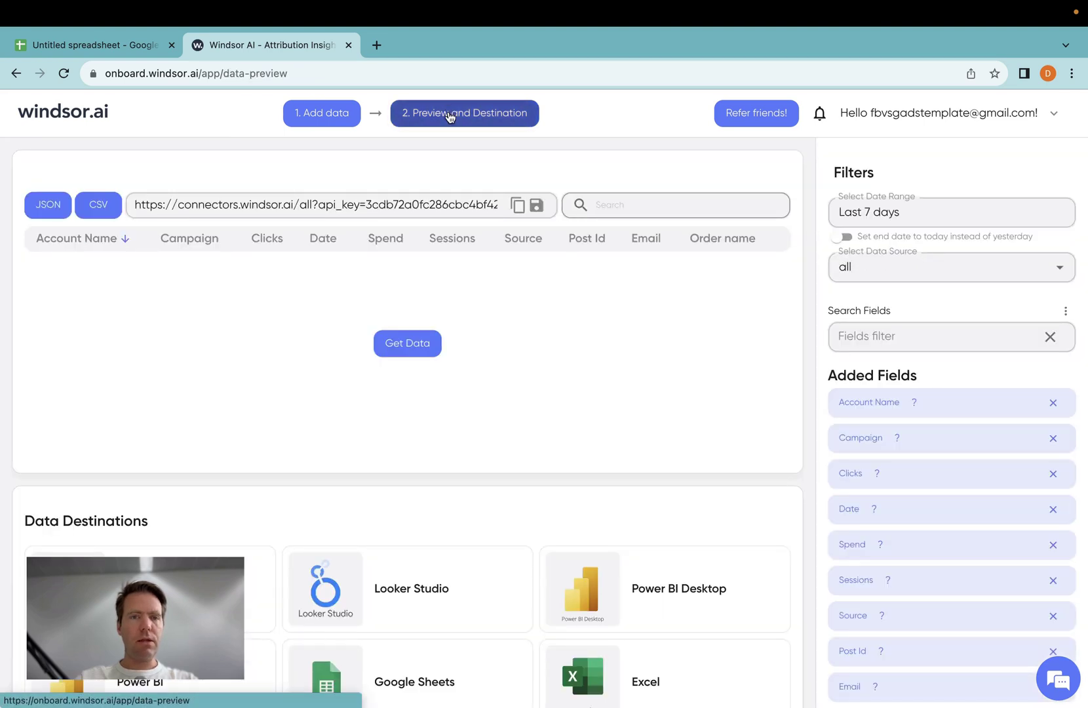
- Choose Google Sheets as destination and fetch preview data for facebook_organic
{"action": "scroll", "coordinate": [512, 583], "scroll_direction": "down", "scroll_amount": 1}
{"action": "scroll", "coordinate": [512, 583], "scroll_direction": "down", "scroll_amount": 2}
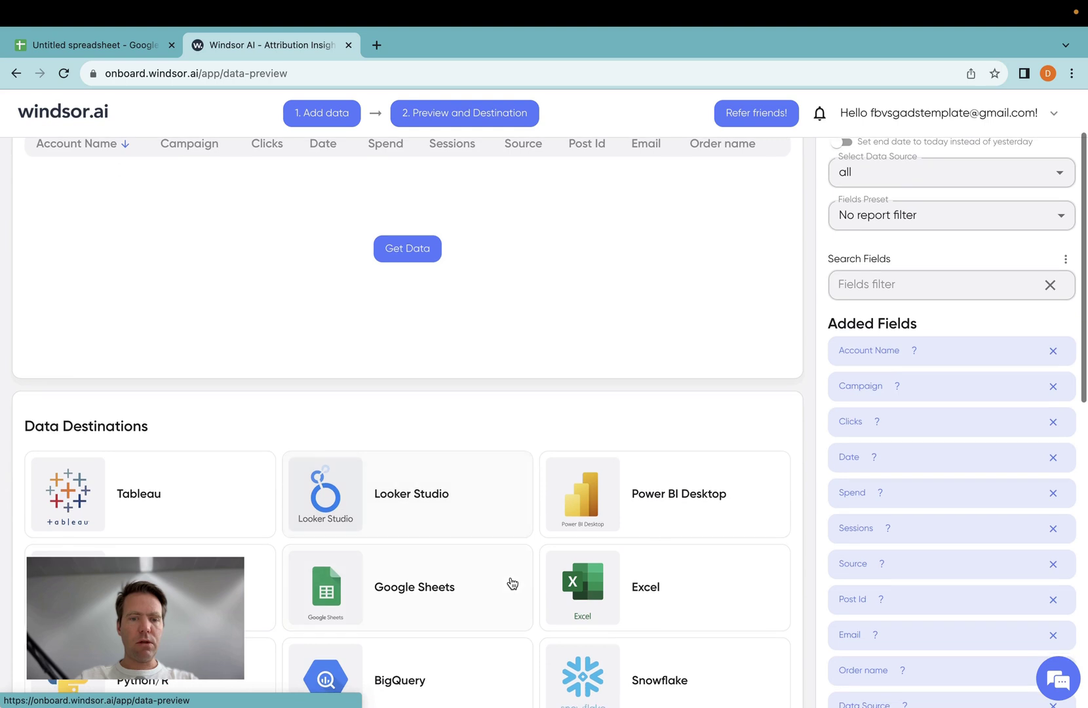
{"action": "left_click", "coordinate": [467, 592]}
{"action": "scroll", "coordinate": [517, 534], "scroll_direction": "up", "scroll_amount": 2}
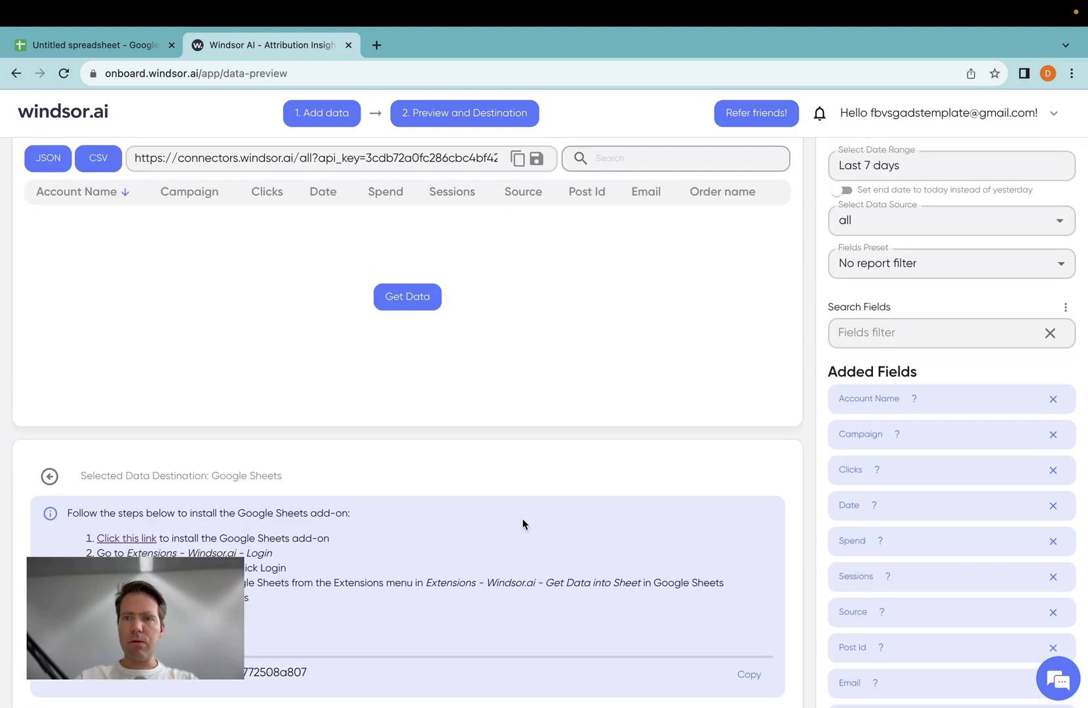
{"action": "left_click", "coordinate": [862, 234]}
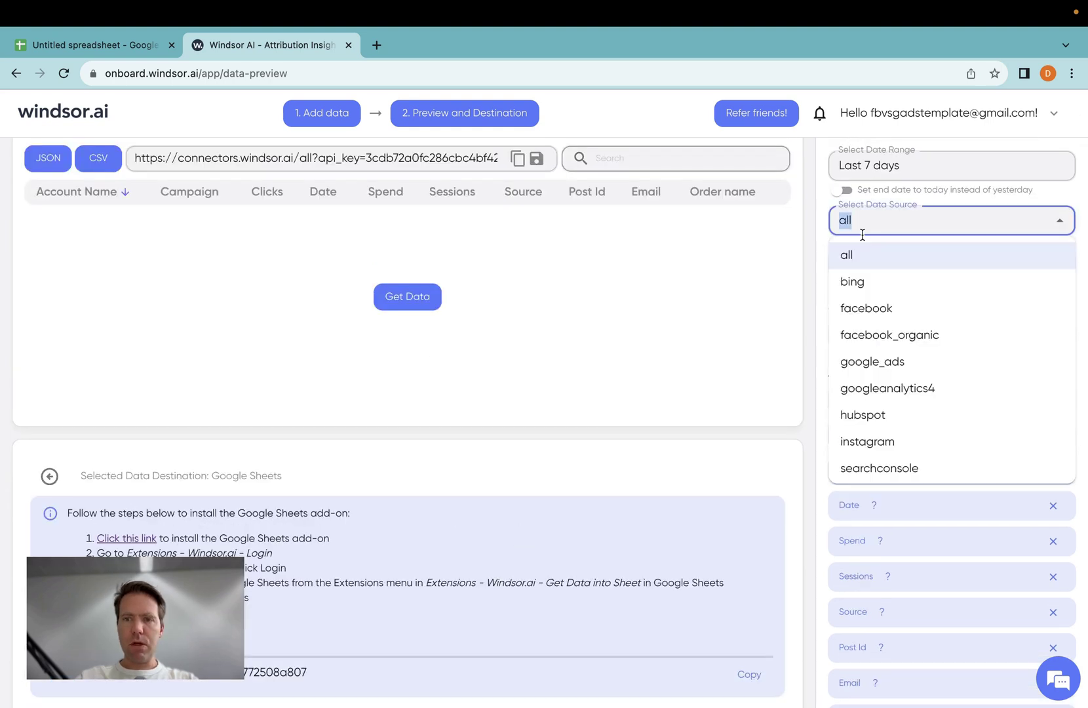
{"action": "left_click", "coordinate": [856, 335]}
{"action": "left_click", "coordinate": [395, 299]}
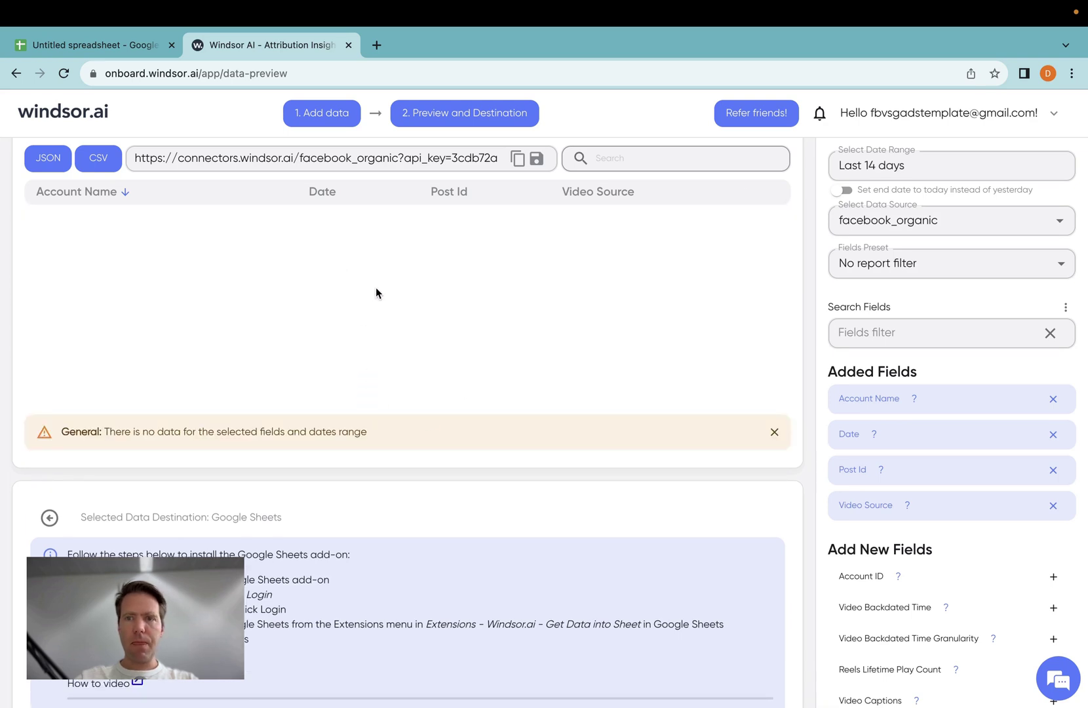
- Change the preview date range to Last 30 days and reload the data
{"action": "left_click", "coordinate": [891, 172]}
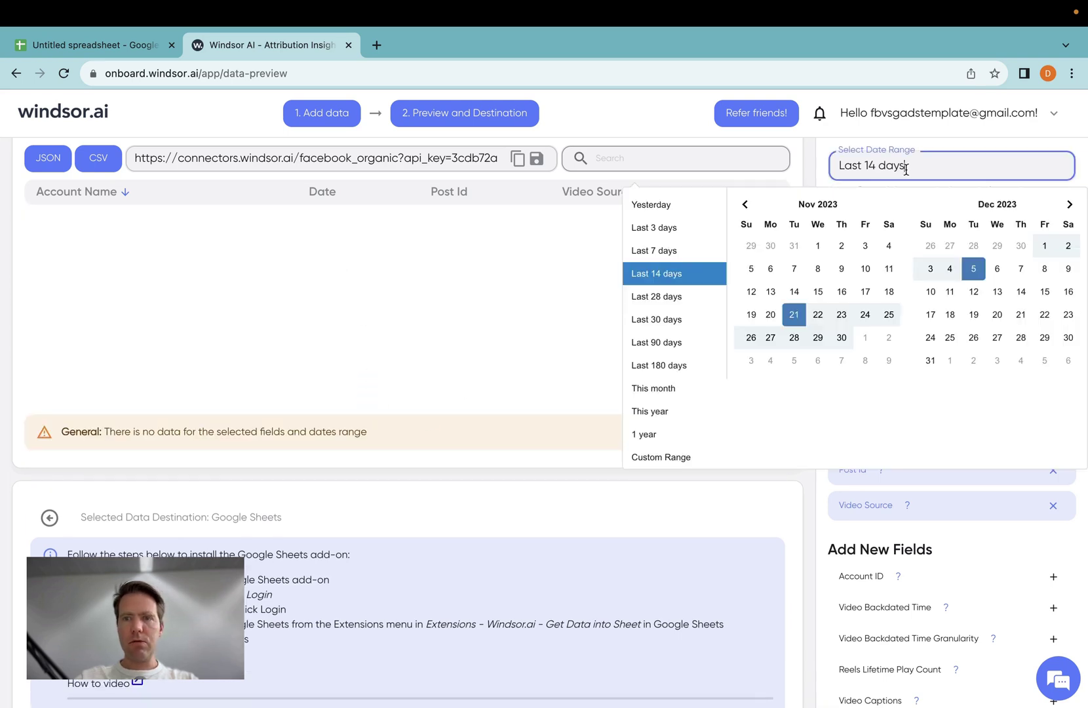
{"action": "left_click", "coordinate": [686, 326]}
{"action": "left_click", "coordinate": [406, 294]}
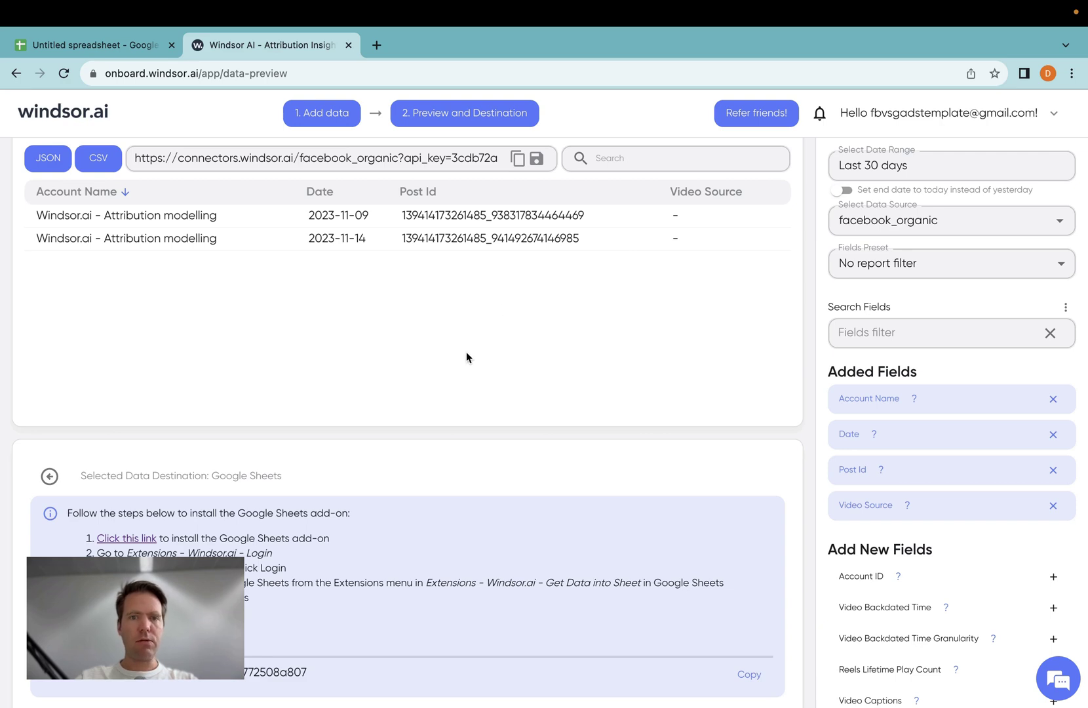
- Follow the install link to the Windsor.ai Google Sheets add-on page in Marketplace
{"action": "scroll", "coordinate": [466, 357], "scroll_direction": "down", "scroll_amount": 2}
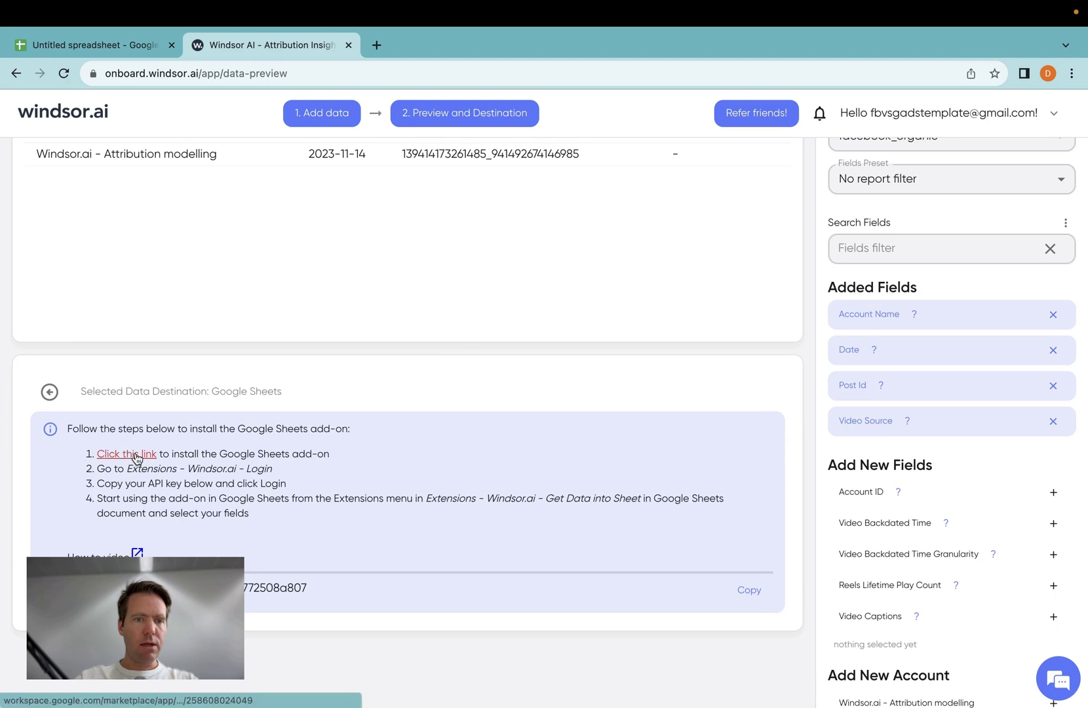
{"action": "left_click", "coordinate": [138, 455]}
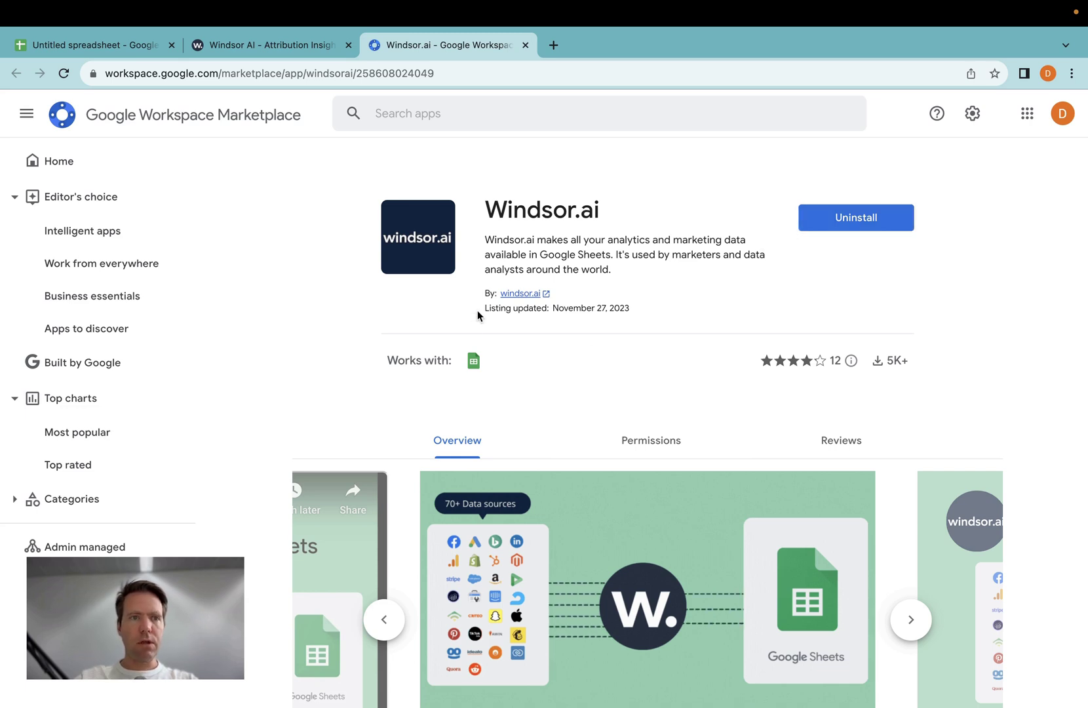
- Rename the untitled spreadsheet to 'Facebook Page Dummy Data'
{"action": "left_click", "coordinate": [95, 47]}
{"action": "left_click", "coordinate": [105, 106]}
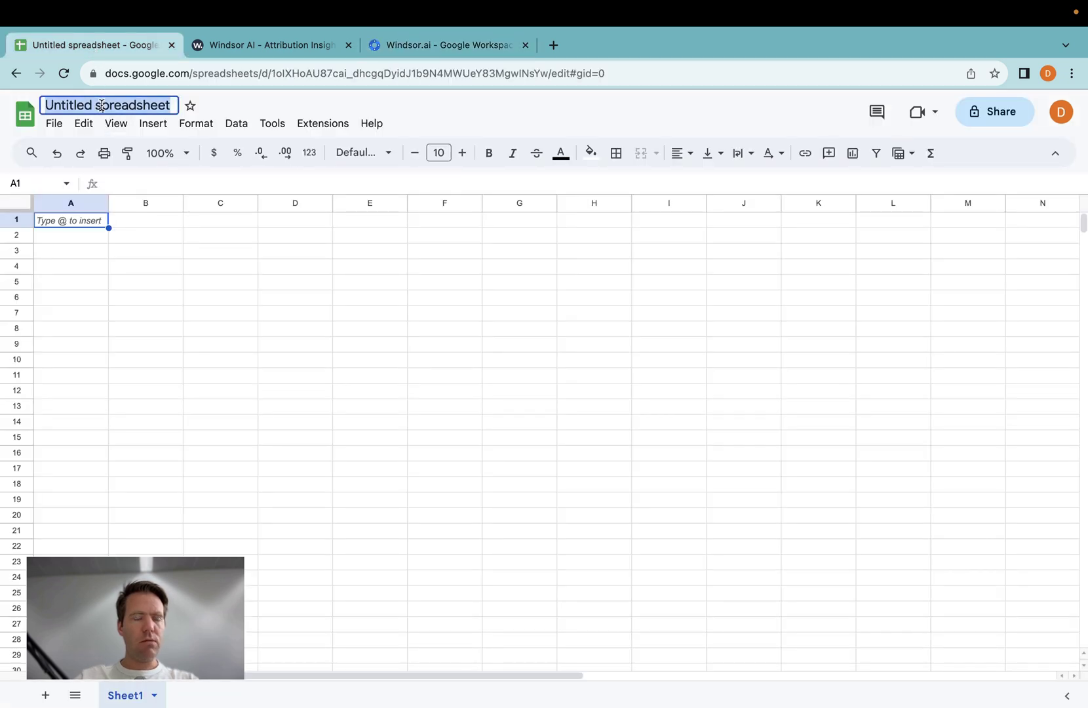
{"action": "type", "text": "Facebook Paged"}
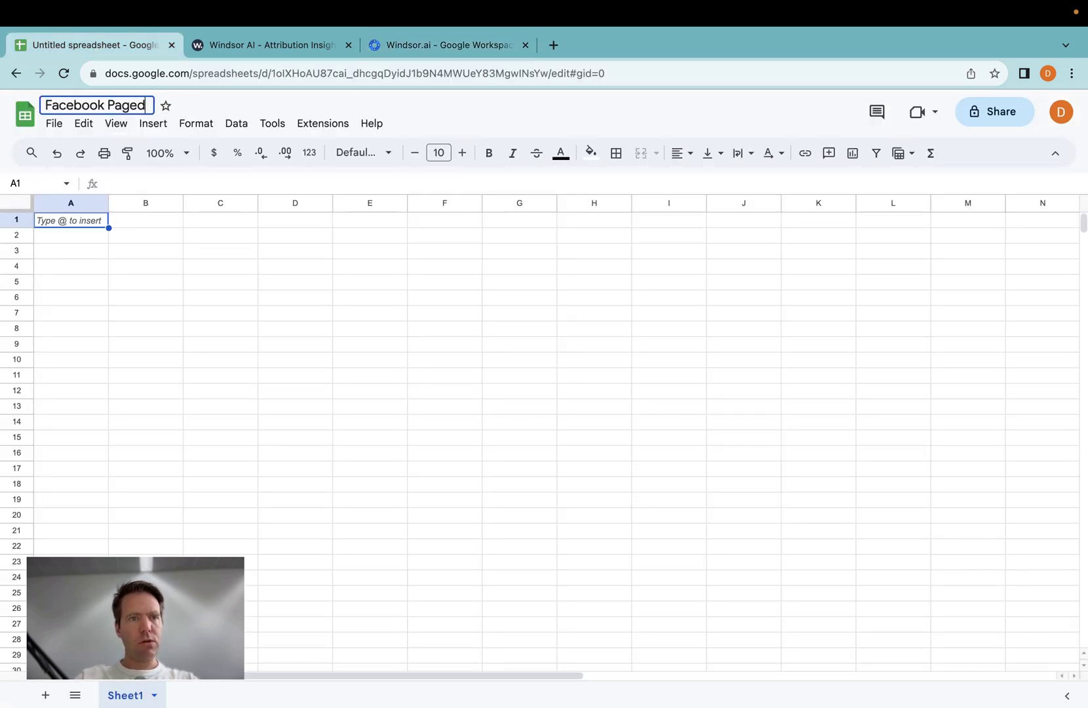
{"action": "key", "text": "BackSpace"}
{"action": "type", "text": "Du"}
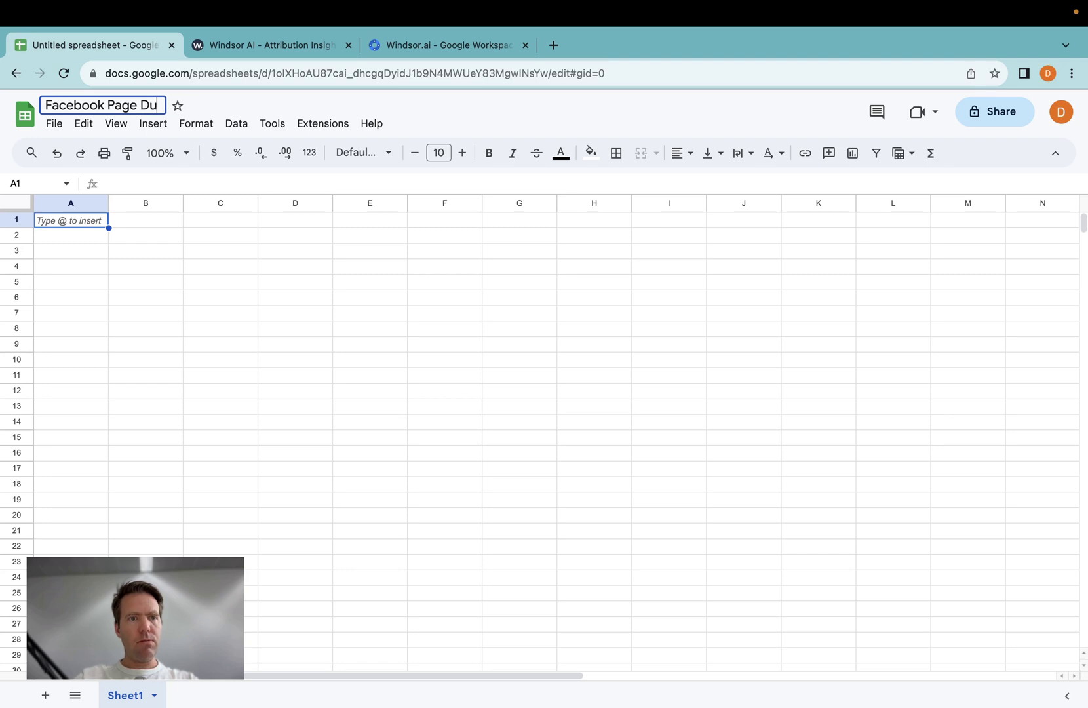
{"action": "type", "text": "mmy Data"}
{"action": "left_click", "coordinate": [167, 241]}
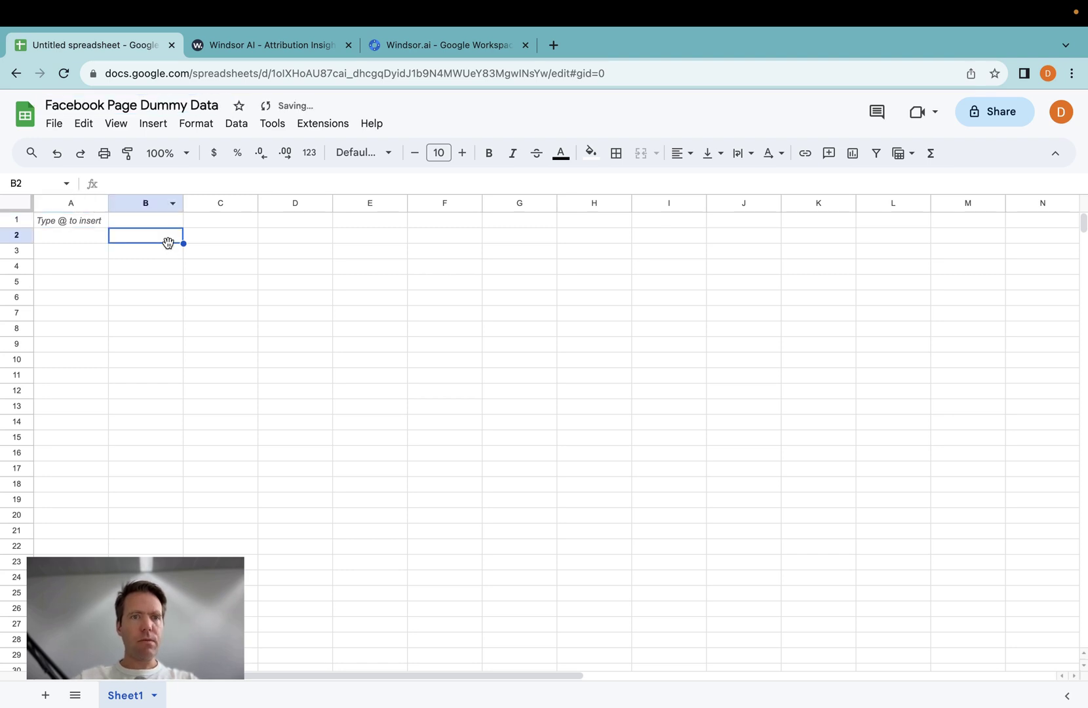
- Check the Extensions menu, then copy the Windsor.ai API key and return to the sheet
{"action": "left_click", "coordinate": [326, 124]}
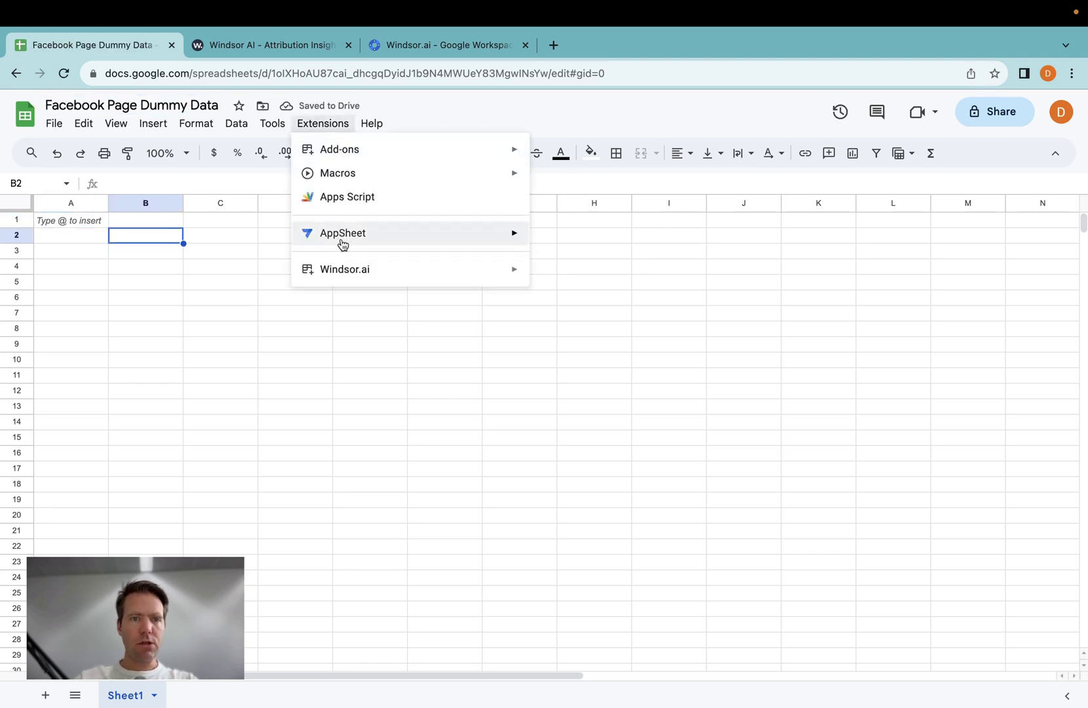
{"action": "mouse_move", "coordinate": [346, 270]}
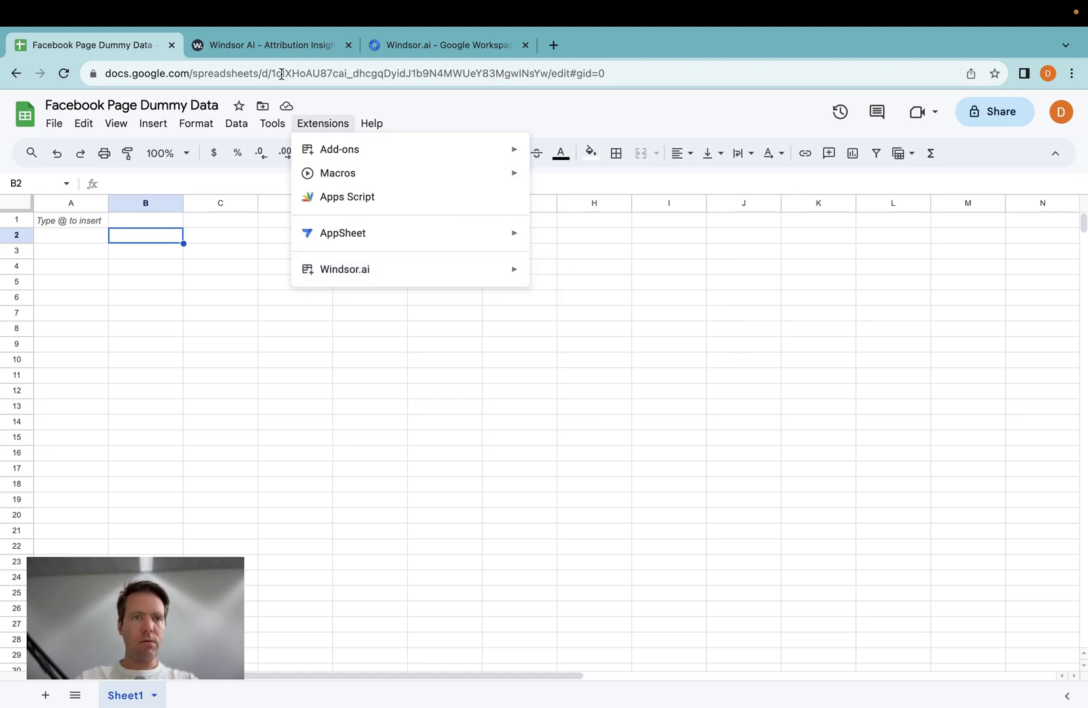
{"action": "left_click", "coordinate": [268, 46]}
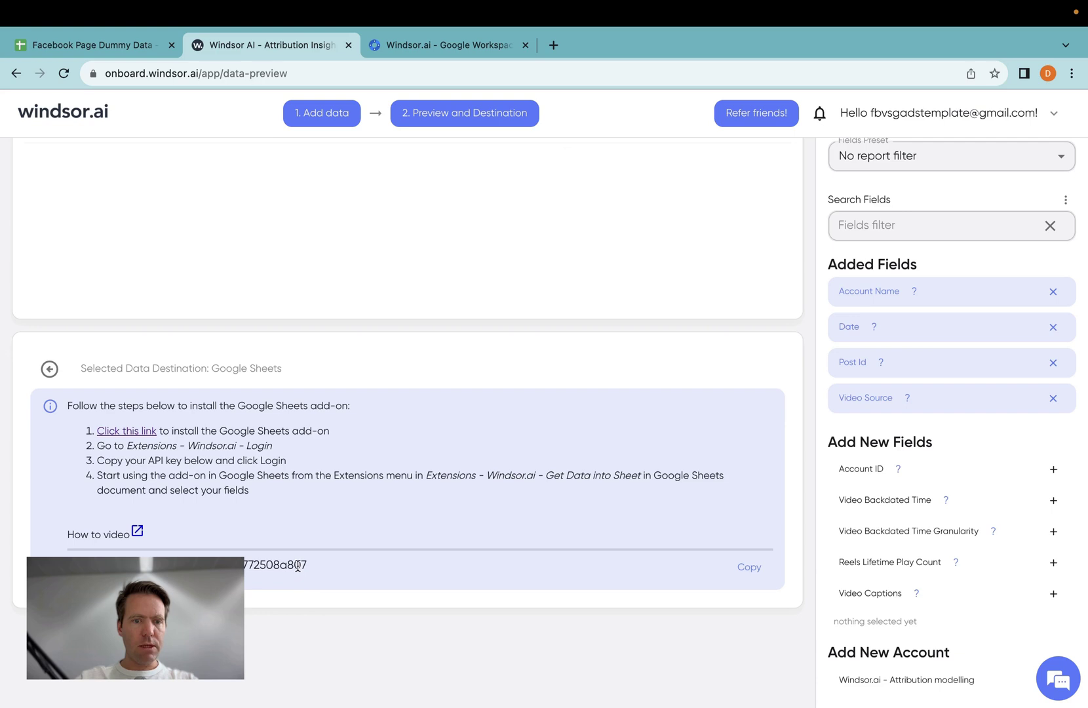
{"action": "double_click", "coordinate": [298, 565]}
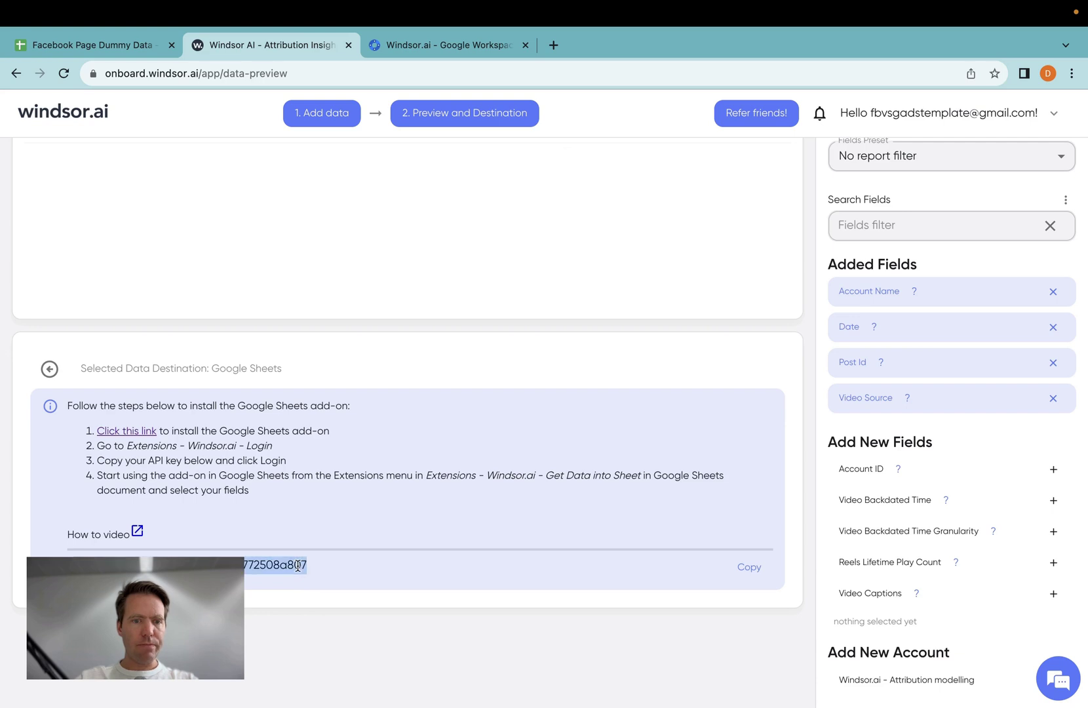
{"action": "left_click", "coordinate": [753, 571]}
{"action": "left_click", "coordinate": [104, 45]}
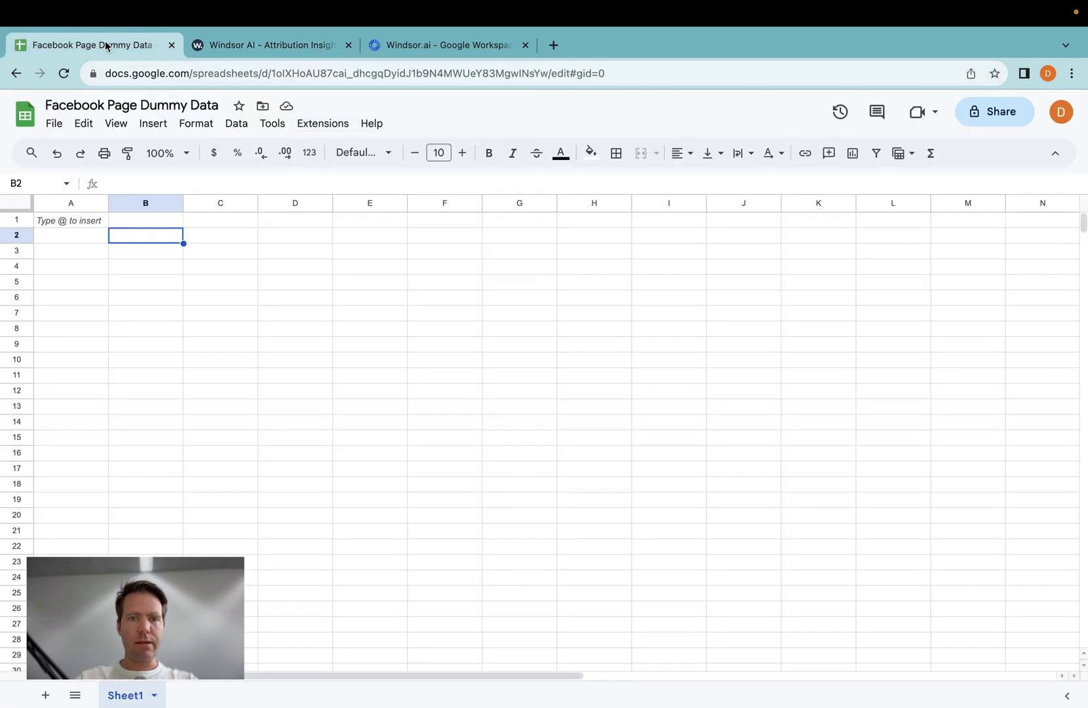
- Launch Windsor.ai Get Data into Sheet and add query 'Facebook Page Dummy data' targeting Sheet1
{"action": "left_click", "coordinate": [307, 130]}
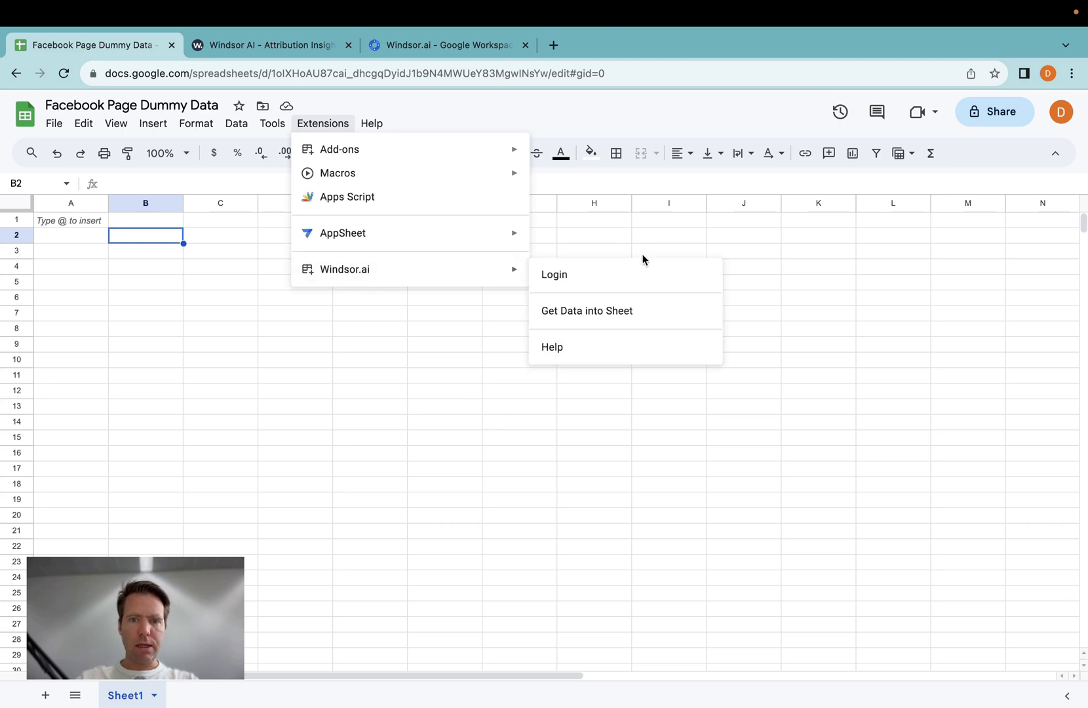
{"action": "left_click", "coordinate": [608, 316]}
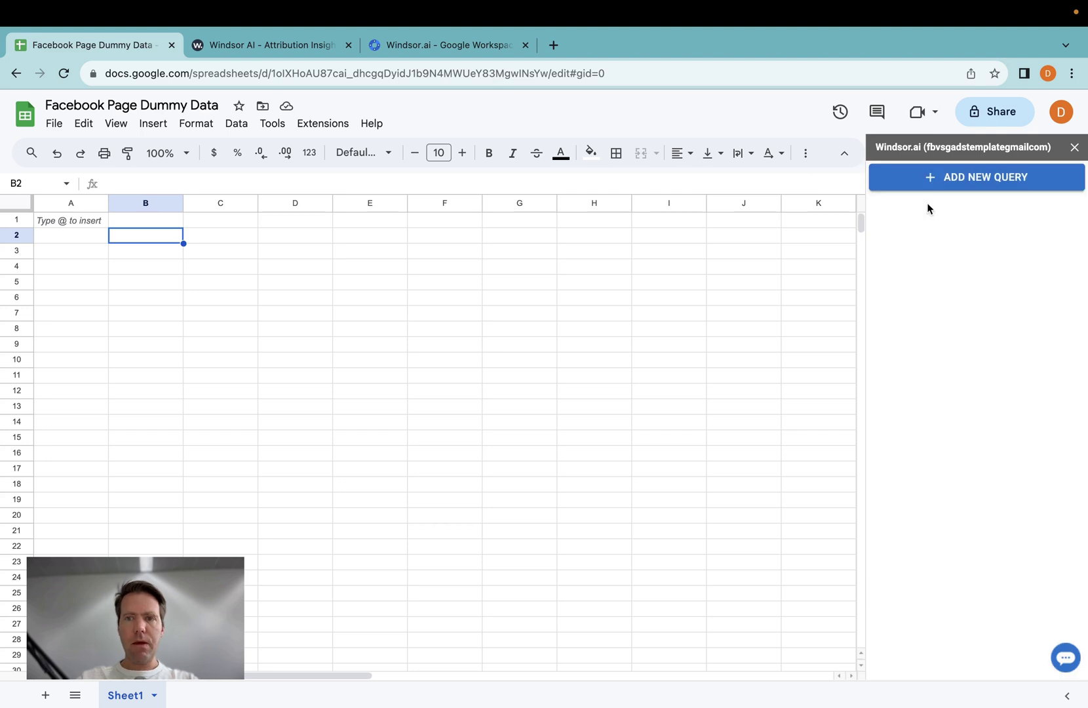
{"action": "left_click", "coordinate": [927, 177]}
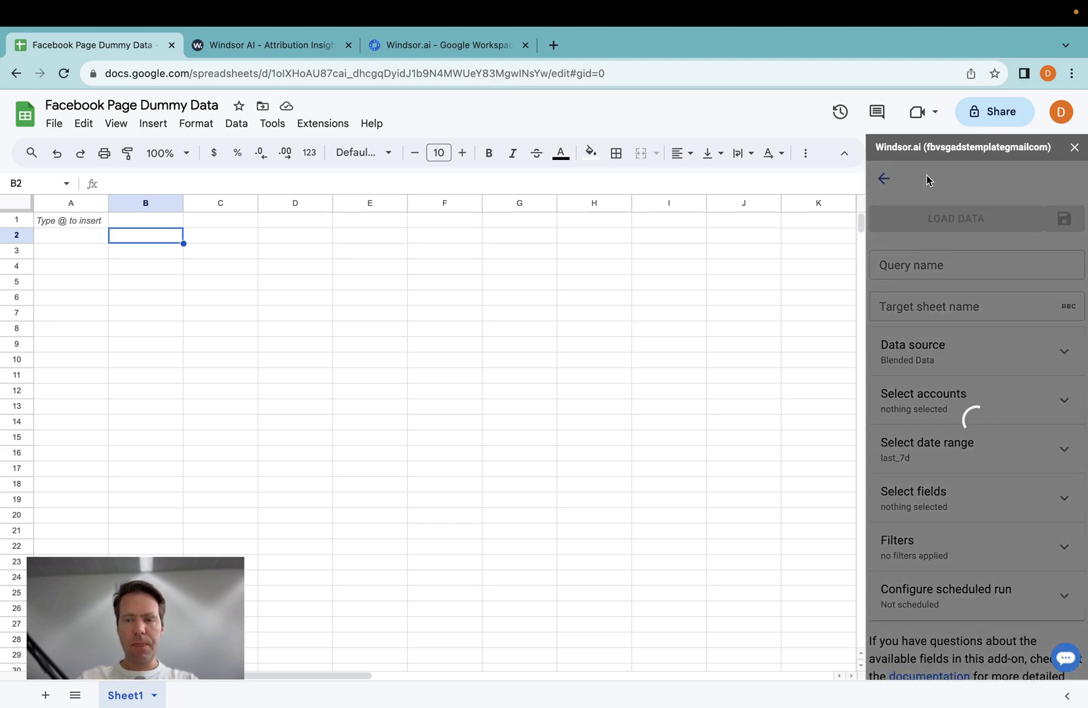
{"action": "left_click", "coordinate": [907, 264]}
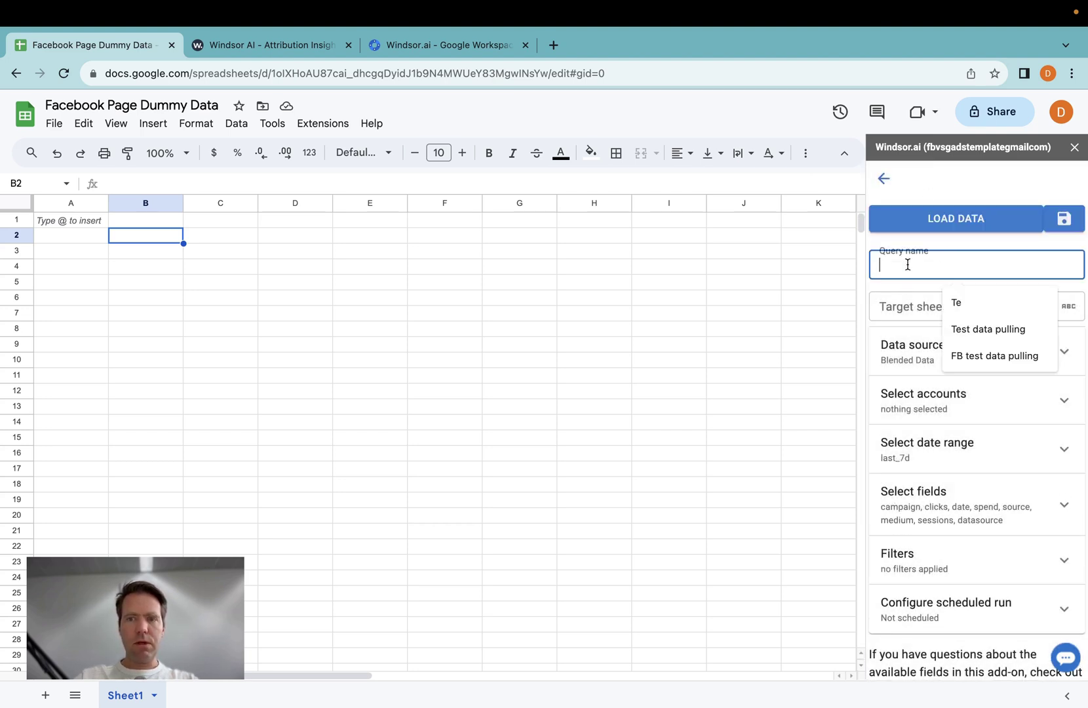
{"action": "type", "text": "Facebook "}
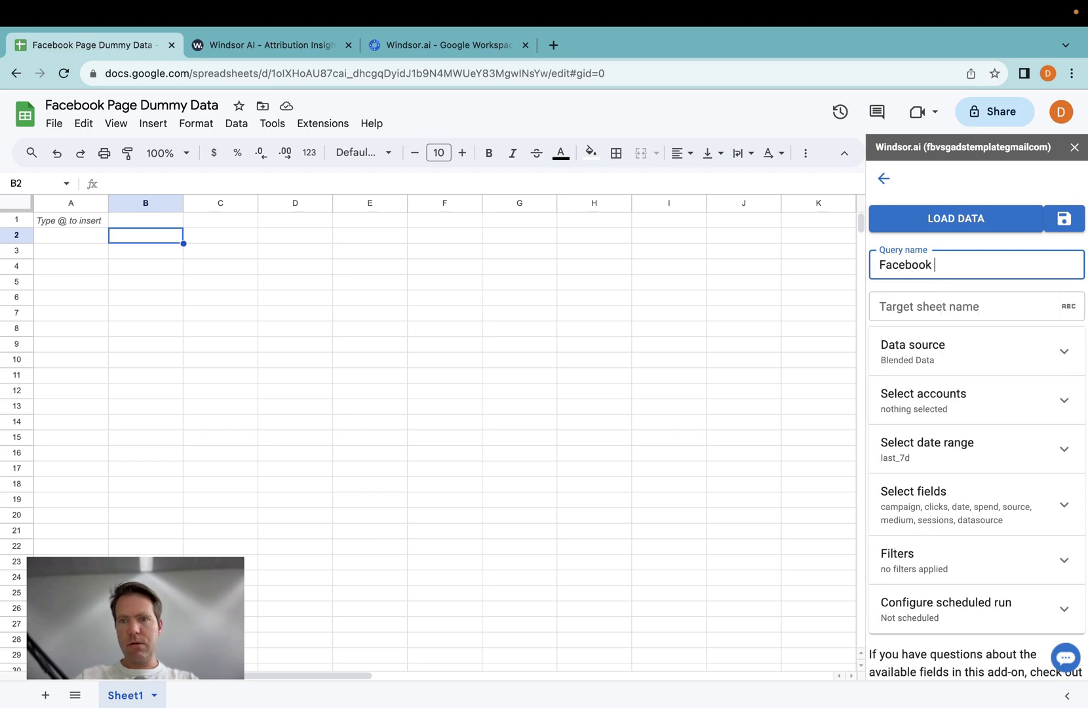
{"action": "type", "text": "Page Dummy data"}
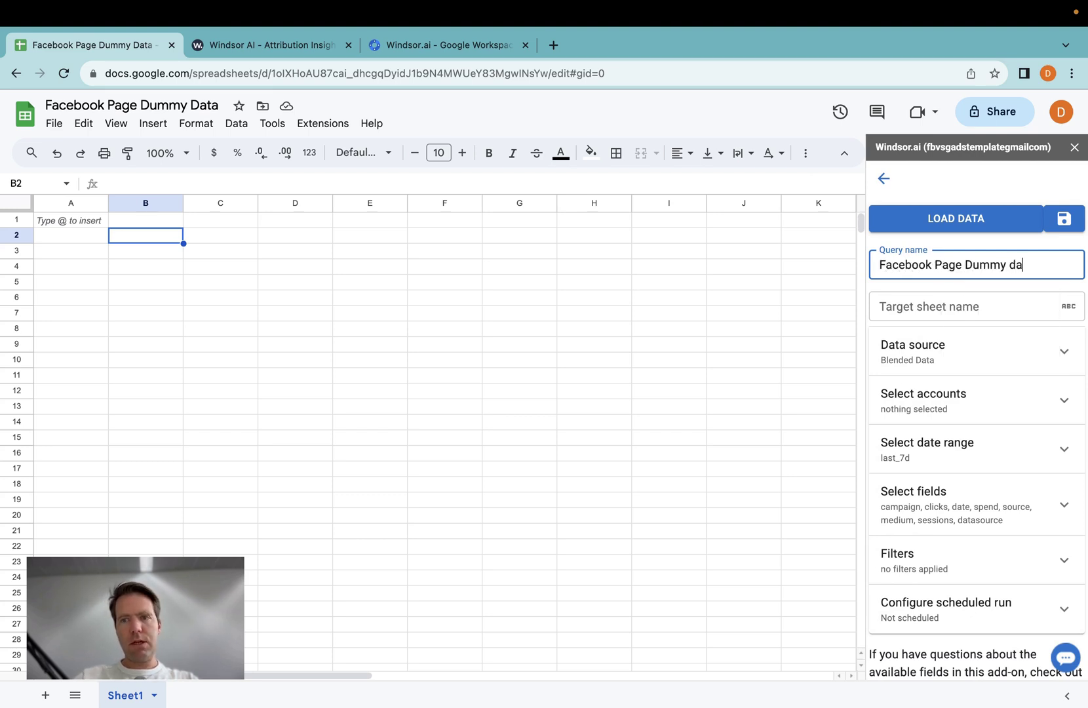
{"action": "left_click", "coordinate": [913, 305]}
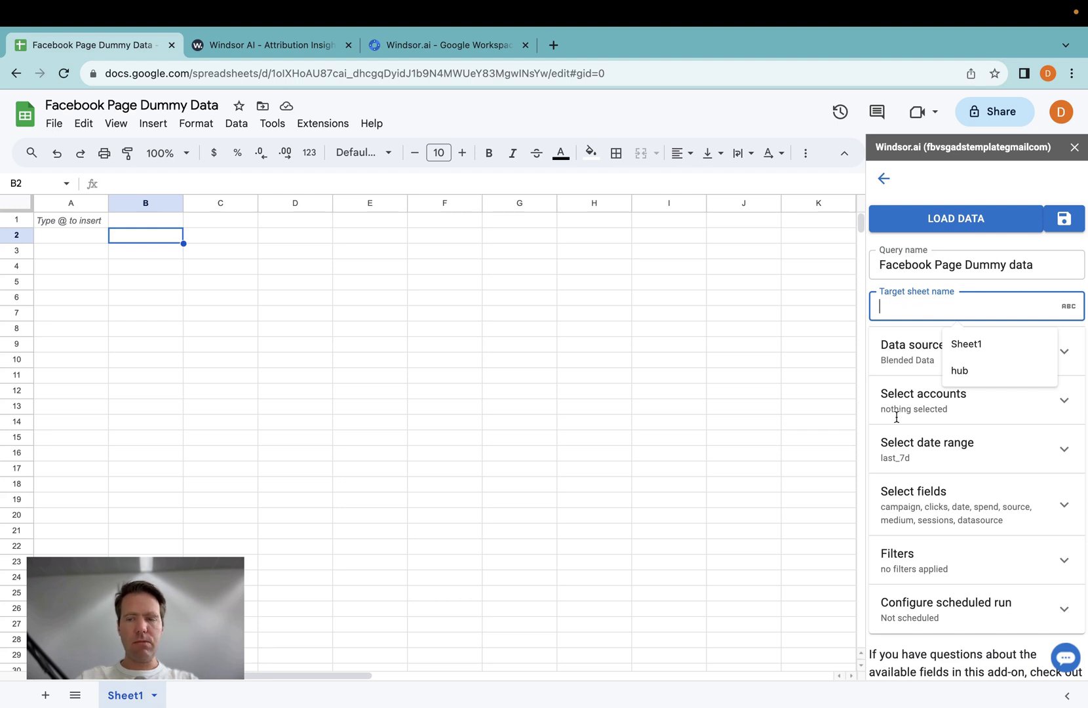
{"action": "left_click", "coordinate": [962, 346]}
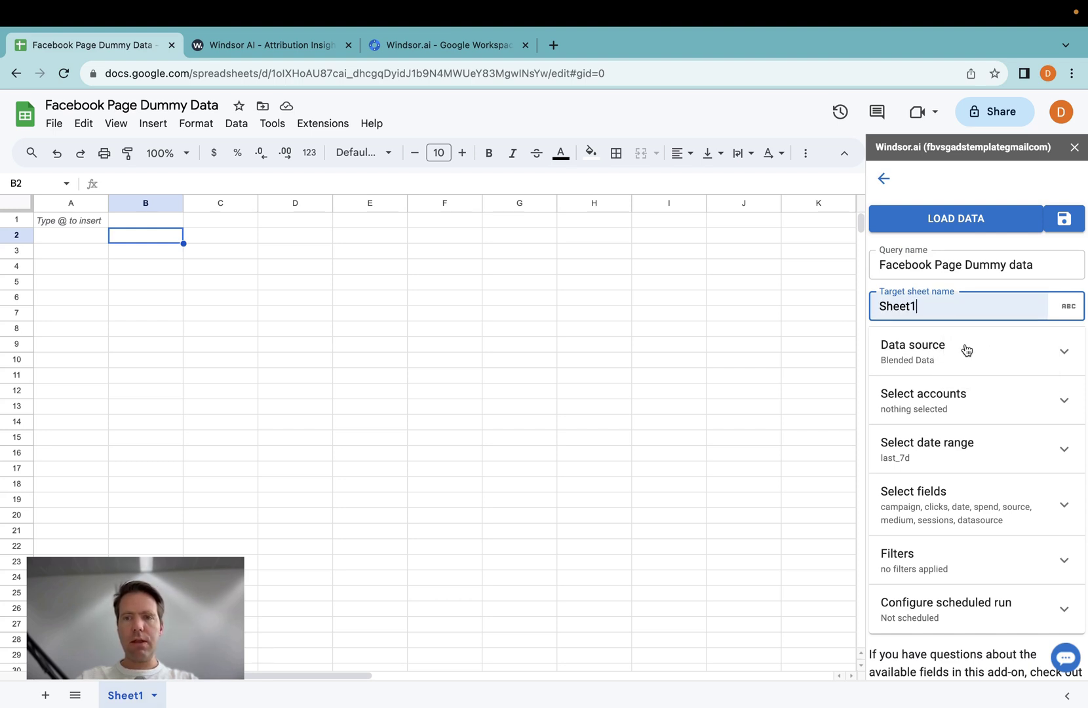
- Set the query's data source to facebook_organic and review its account list
{"action": "left_click", "coordinate": [967, 350]}
{"action": "left_click", "coordinate": [947, 398]}
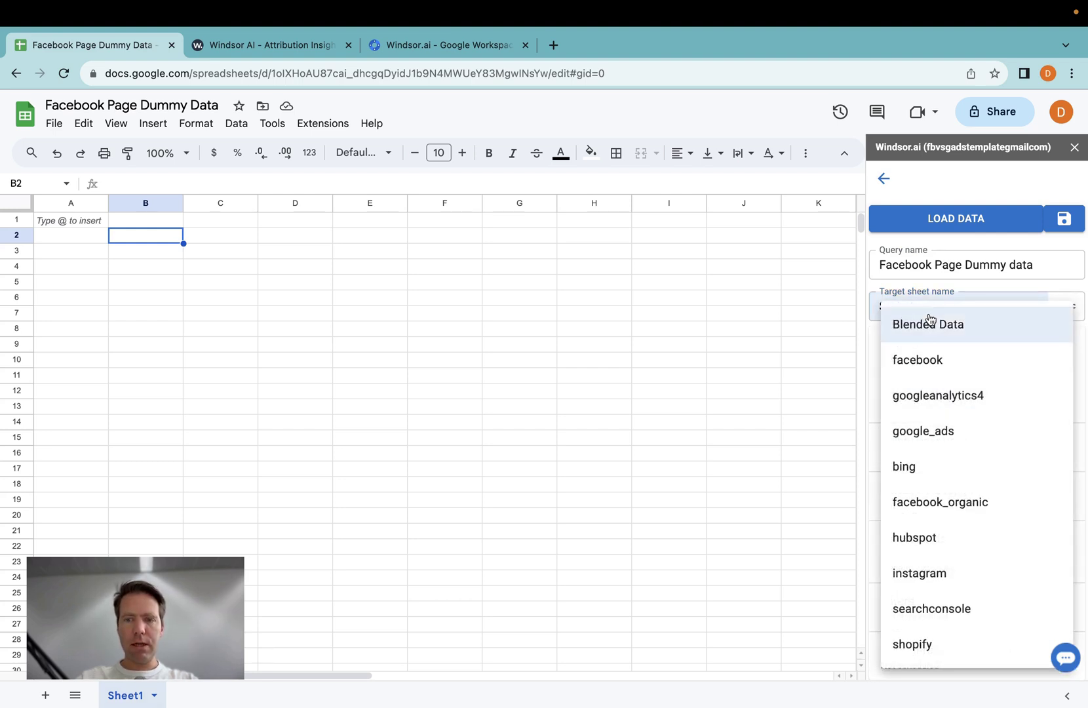
{"action": "left_click", "coordinate": [939, 504]}
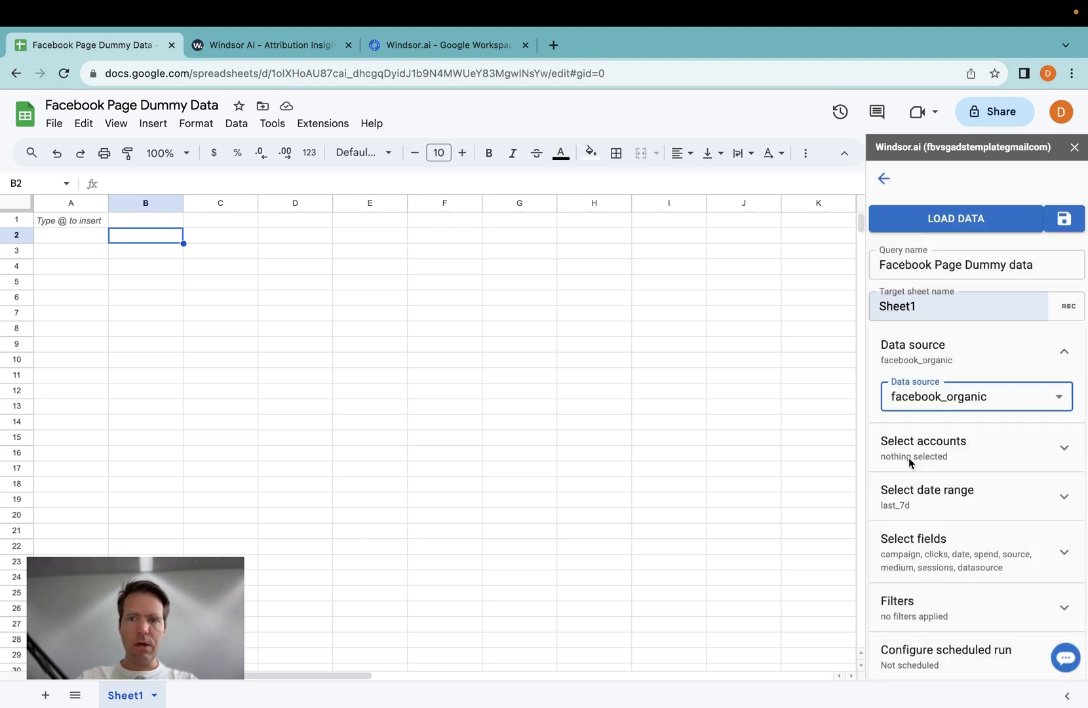
{"action": "scroll", "coordinate": [955, 457], "scroll_direction": "down", "scroll_amount": 1}
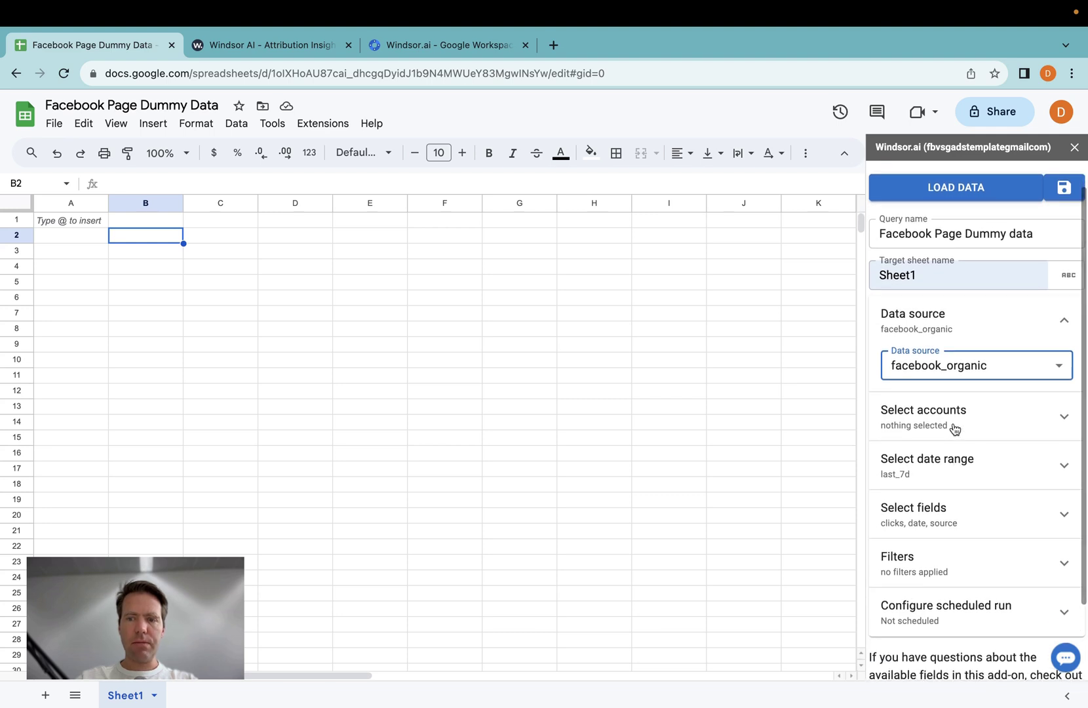
{"action": "left_click", "coordinate": [954, 427]}
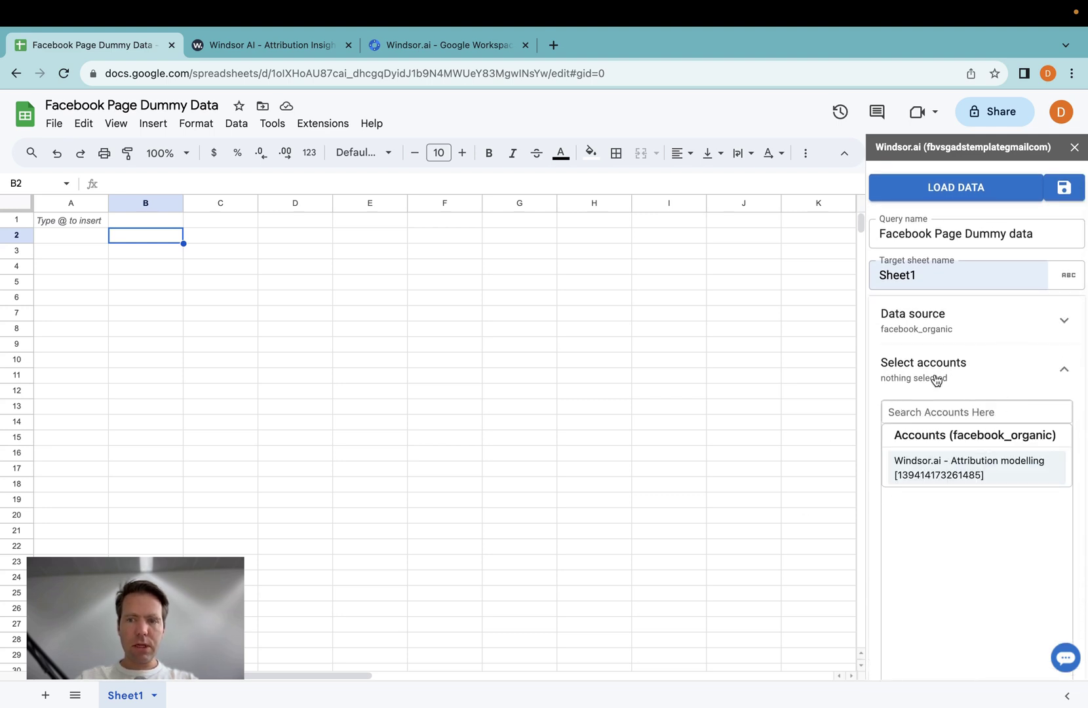
{"action": "left_click", "coordinate": [981, 376]}
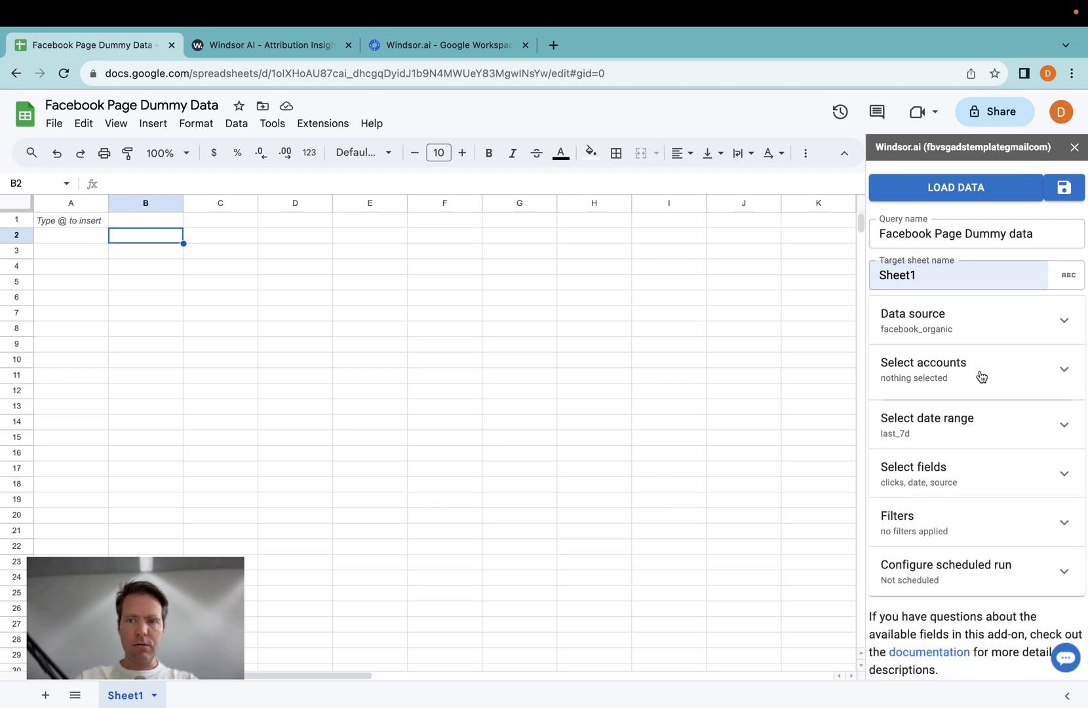
- Pick the Last 30 days preset so the query uses last_30d instead of last_7d
{"action": "left_click", "coordinate": [976, 419]}
{"action": "scroll", "coordinate": [959, 460], "scroll_direction": "down", "scroll_amount": 3}
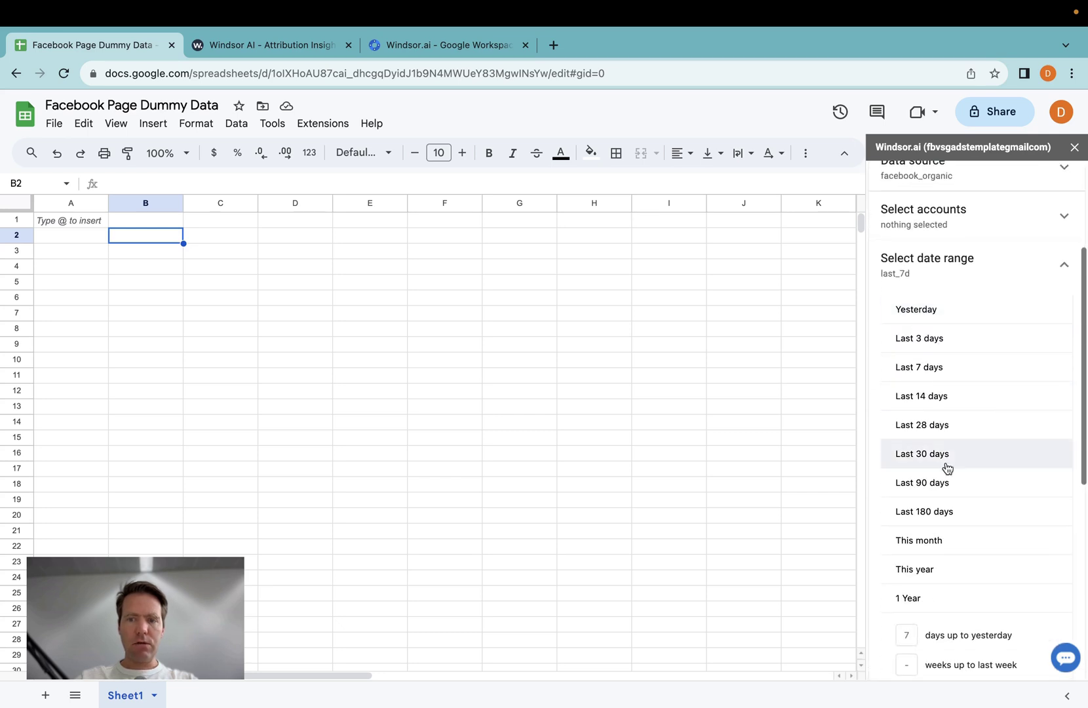
{"action": "left_click", "coordinate": [944, 463]}
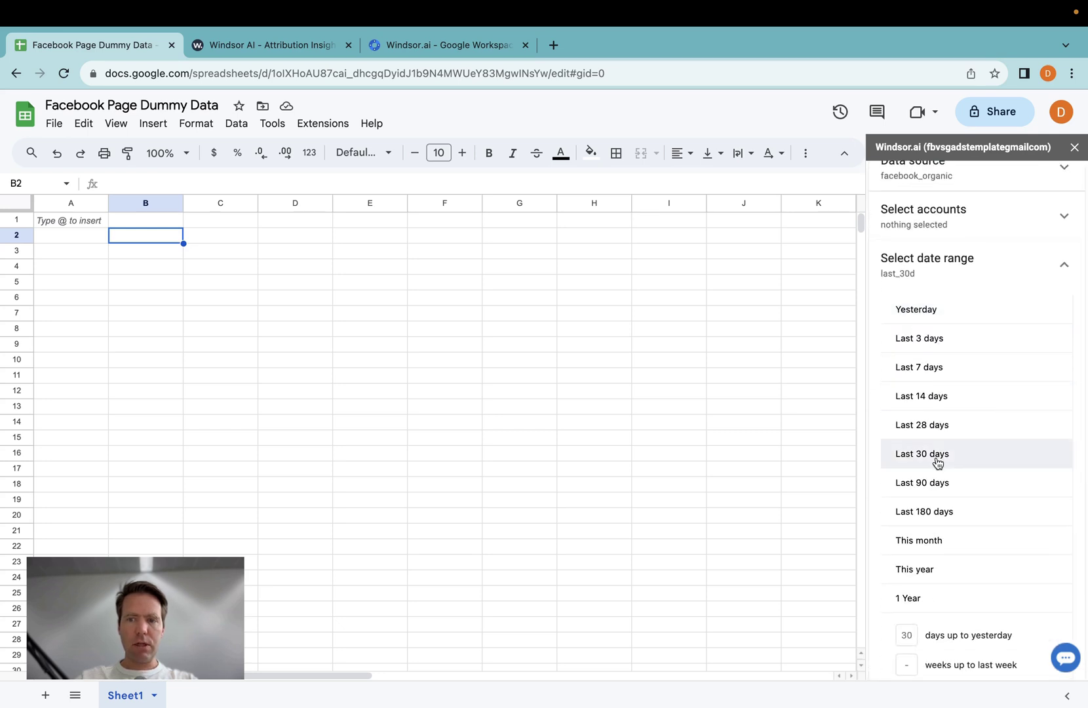
{"action": "left_click", "coordinate": [990, 271]}
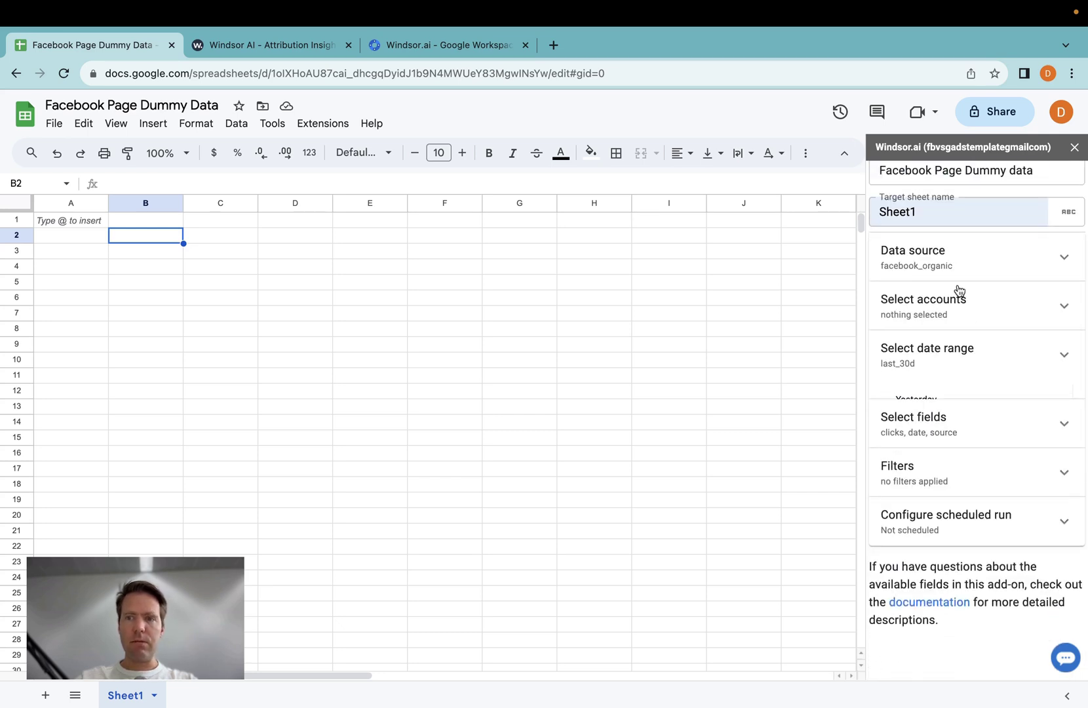
{"action": "left_click", "coordinate": [955, 432]}
{"action": "scroll", "coordinate": [942, 452], "scroll_direction": "down", "scroll_amount": 2}
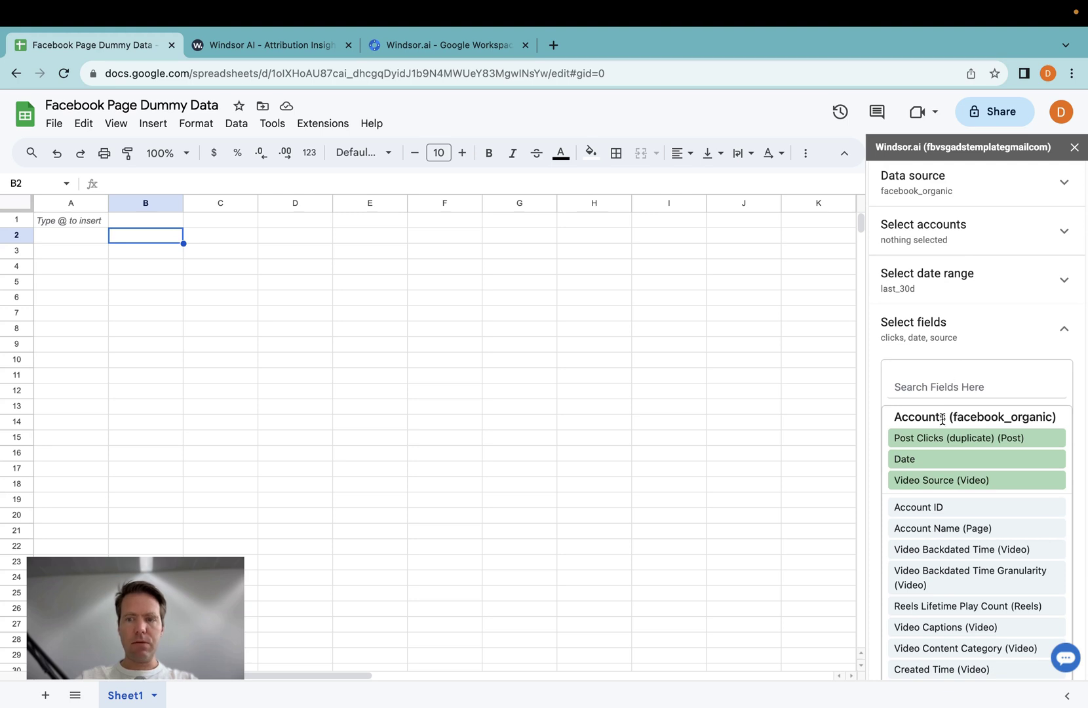
- Select Account ID and Account Name (Page), then add Post Impressions (Post) and Post Clicks (Post)
{"action": "left_click", "coordinate": [937, 507]}
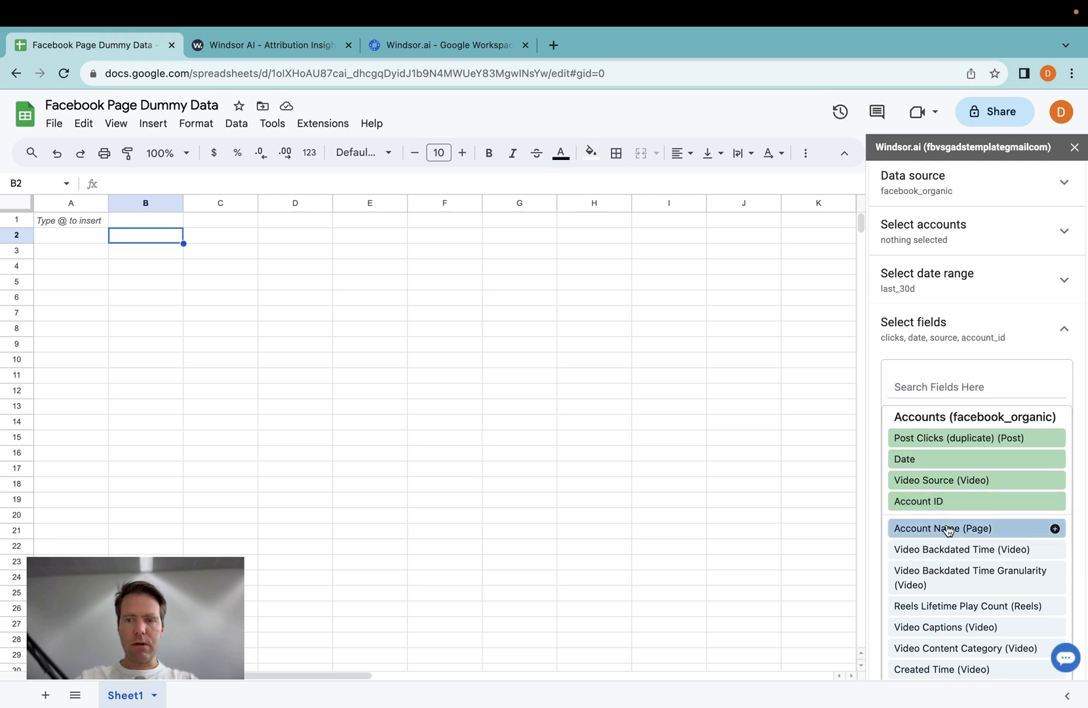
{"action": "left_click", "coordinate": [948, 530]}
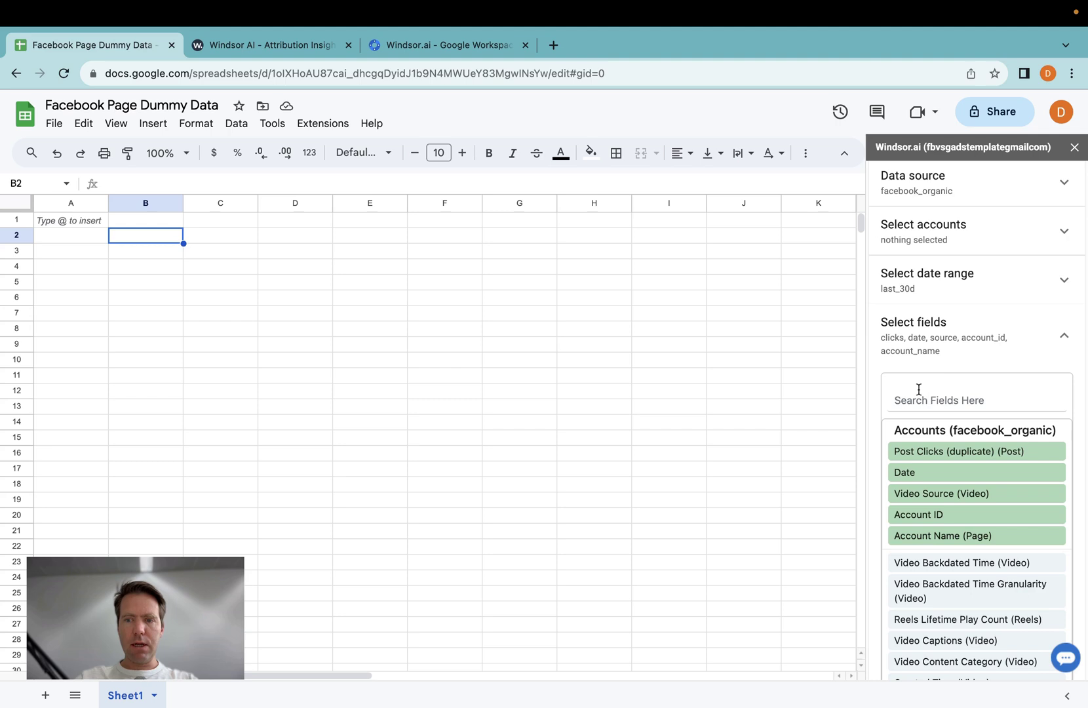
{"action": "type", "text": "impress"}
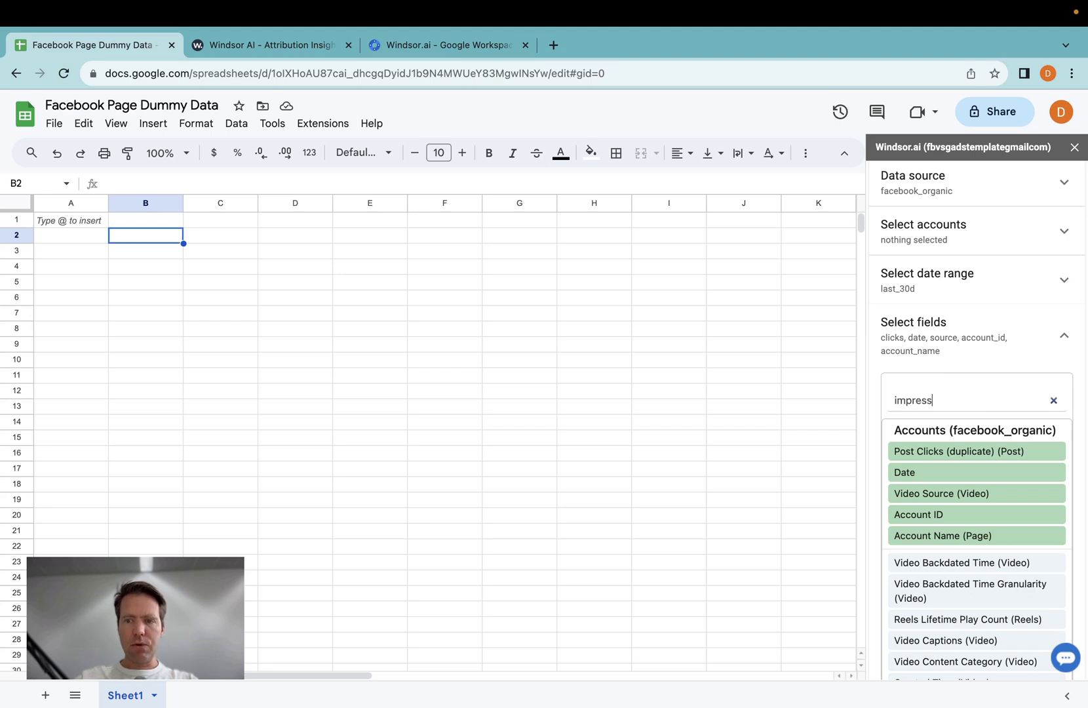
{"action": "scroll", "coordinate": [941, 523], "scroll_direction": "down", "scroll_amount": 2}
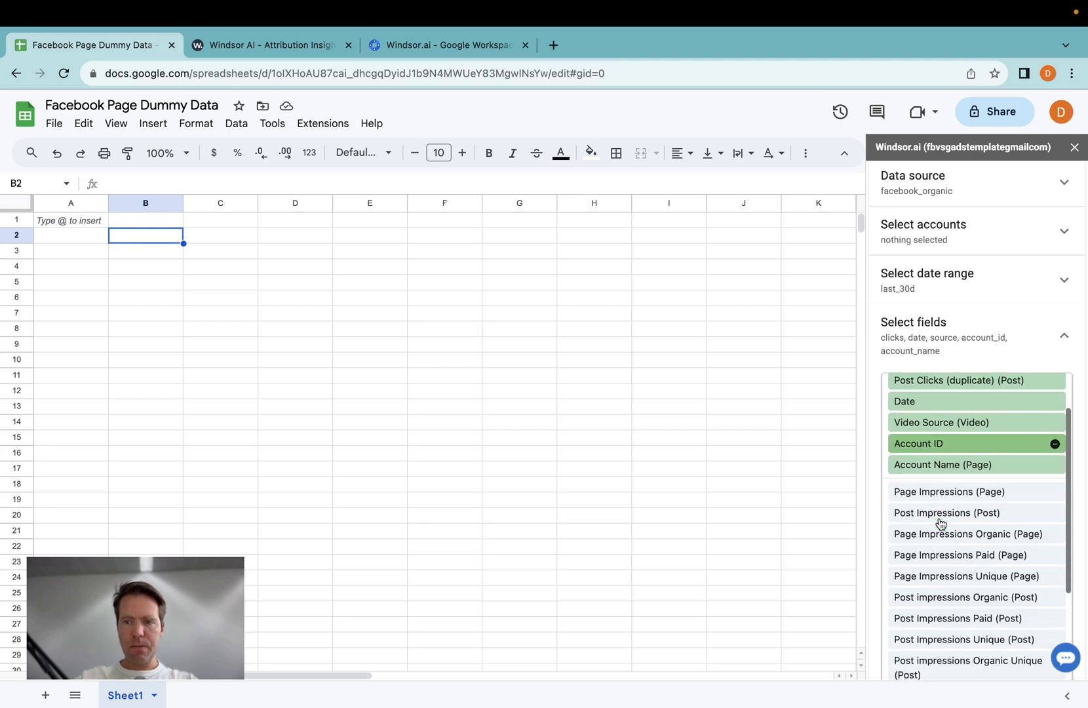
{"action": "left_click", "coordinate": [942, 518]}
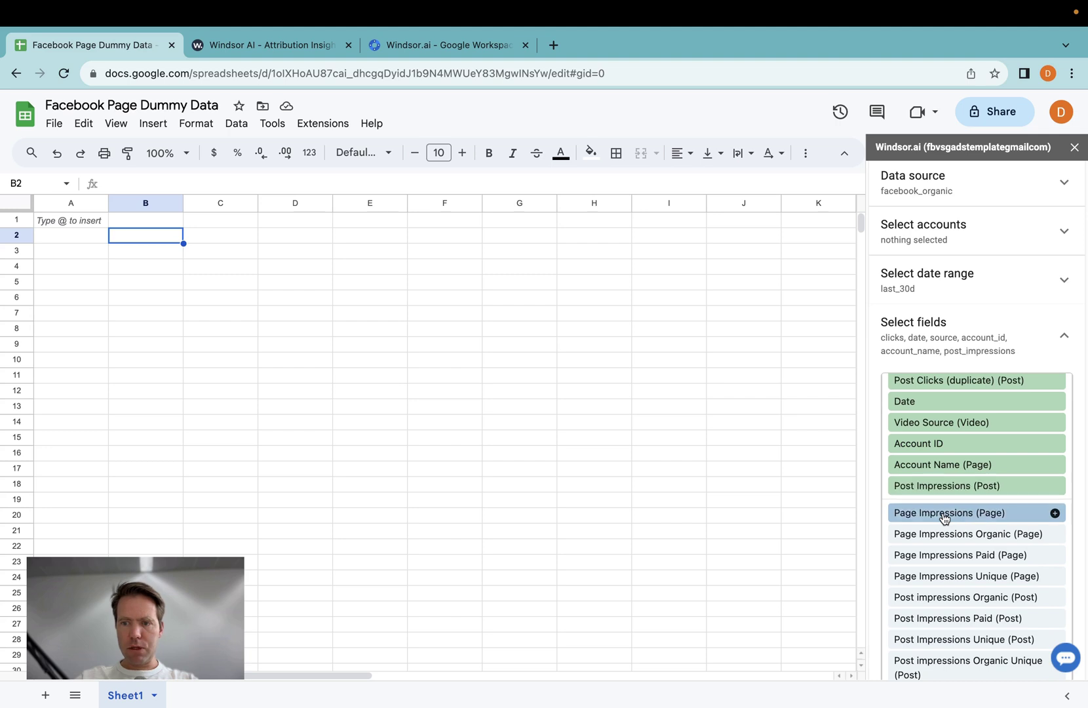
{"action": "scroll", "coordinate": [936, 594], "scroll_direction": "down", "scroll_amount": 1}
{"action": "scroll", "coordinate": [935, 577], "scroll_direction": "up", "scroll_amount": 3}
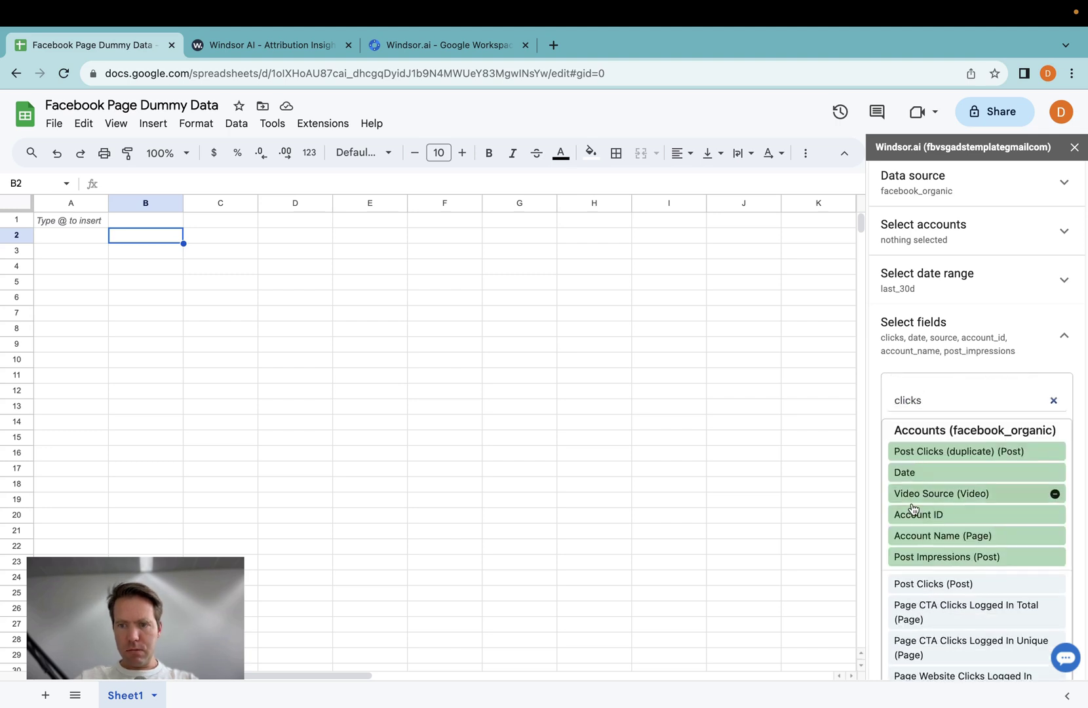
{"action": "left_click", "coordinate": [936, 584]}
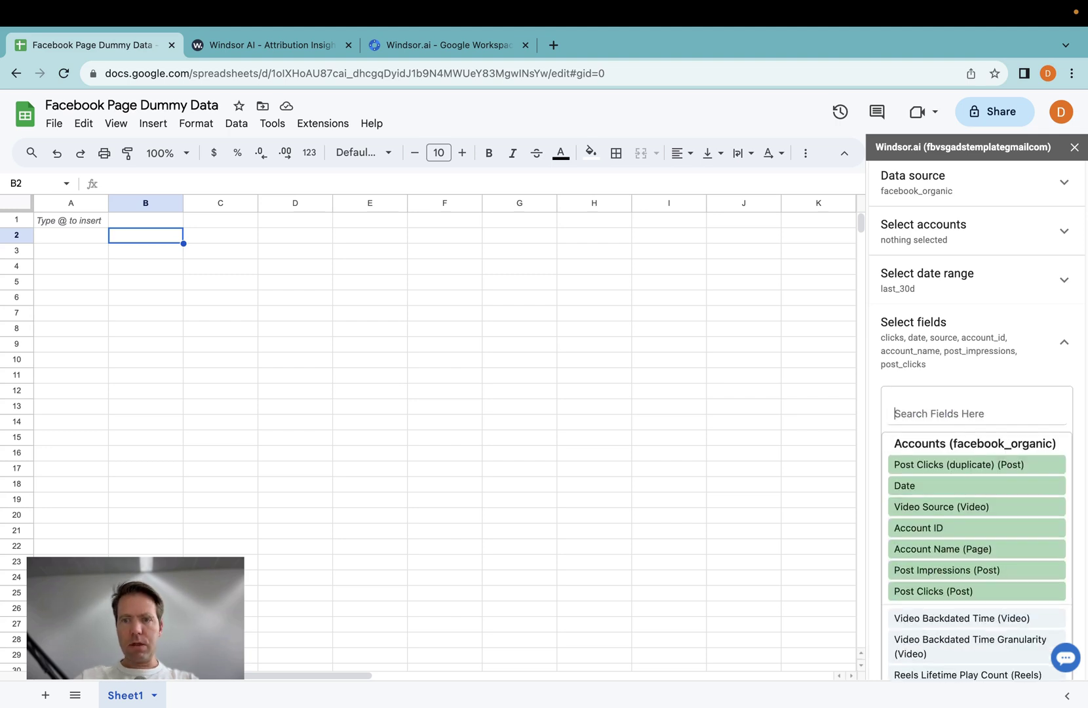
{"action": "left_click", "coordinate": [981, 366]}
{"action": "left_click", "coordinate": [1033, 483]}
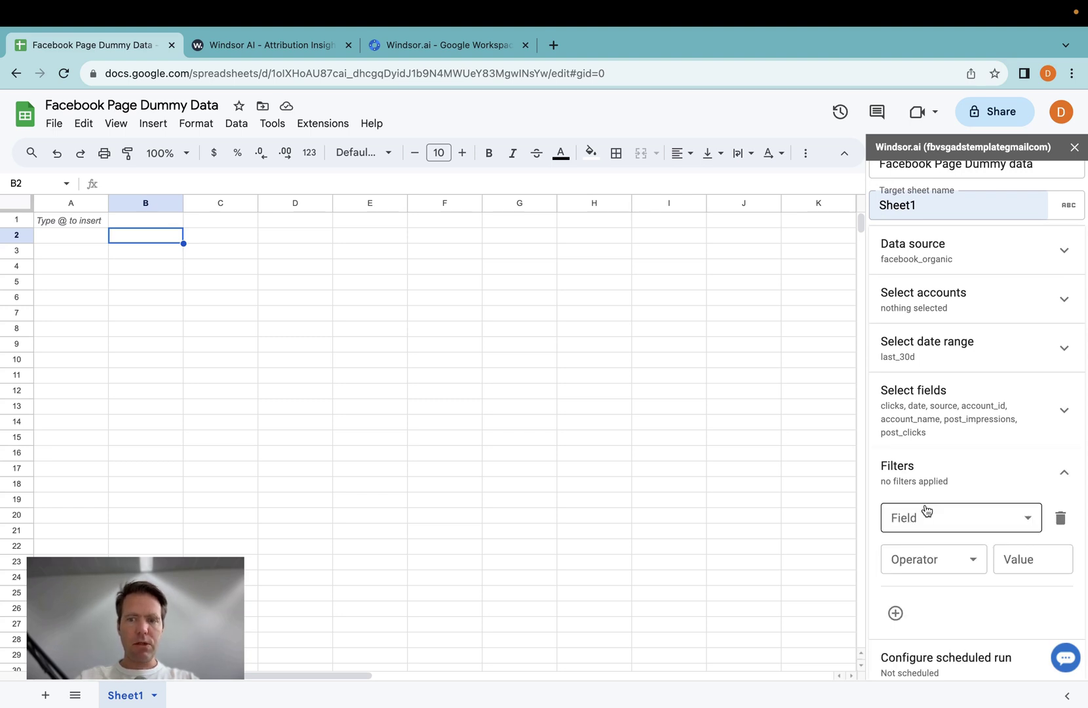
- Look over the filter field choices without picking one, then load the query data into Sheet1
{"action": "left_click", "coordinate": [932, 515]}
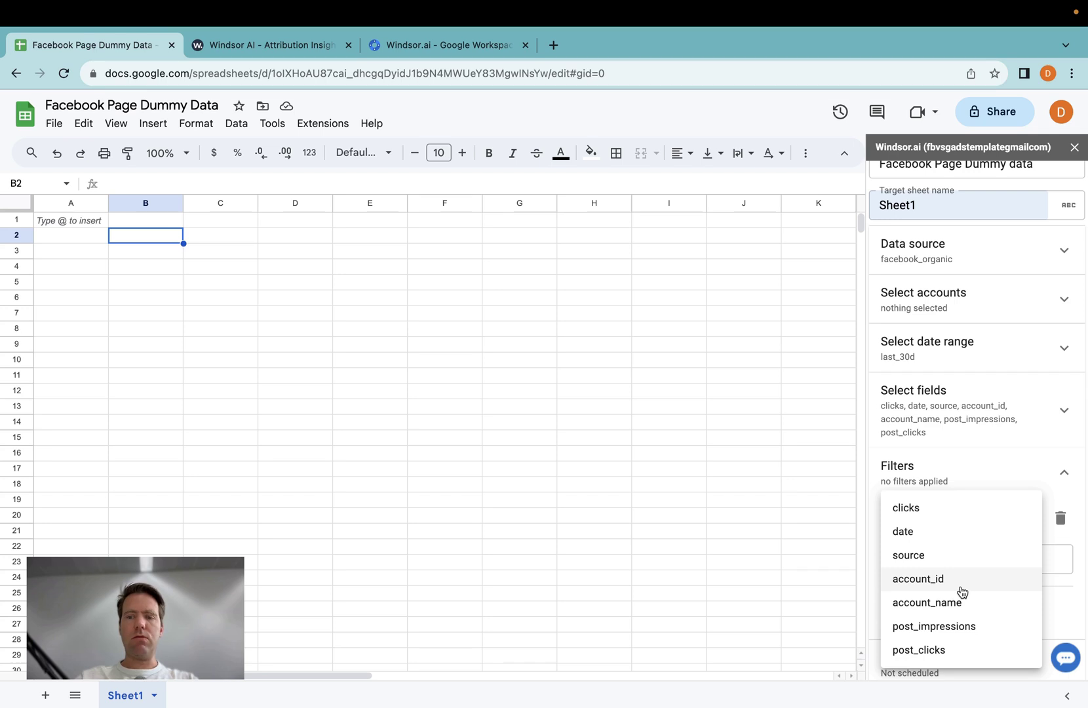
{"action": "left_click", "coordinate": [945, 466]}
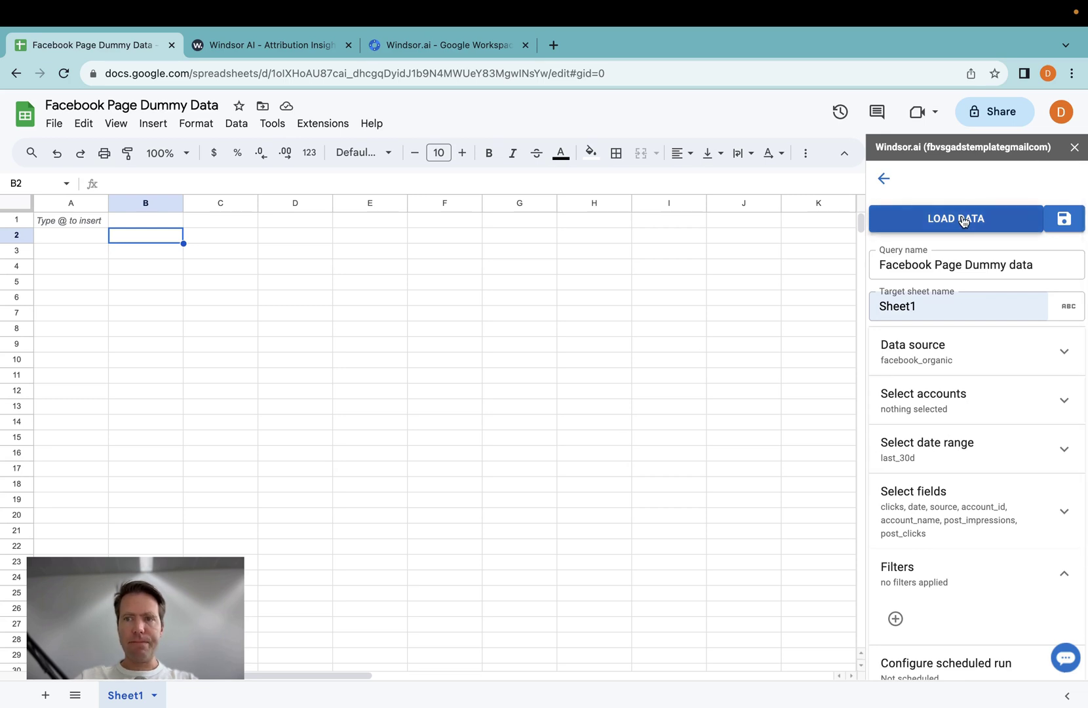
{"action": "left_click", "coordinate": [961, 219]}
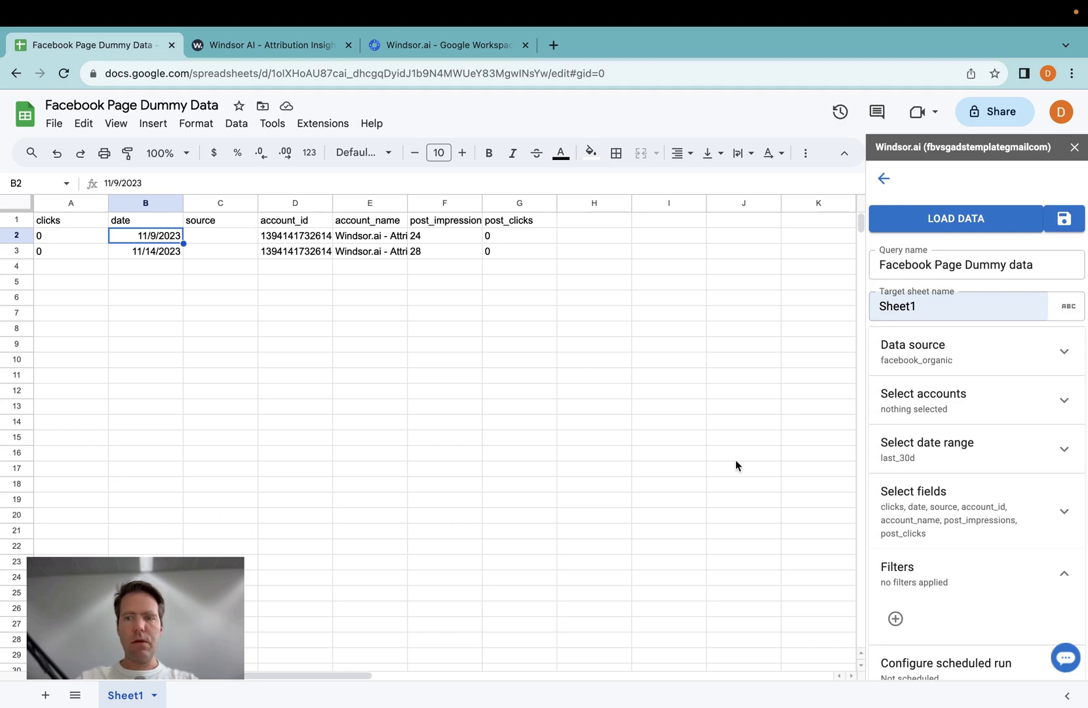
- Scroll through Sheet1 to check the two loaded facebook_organic rows
{"action": "scroll", "coordinate": [1001, 510], "scroll_direction": "down", "scroll_amount": 3}
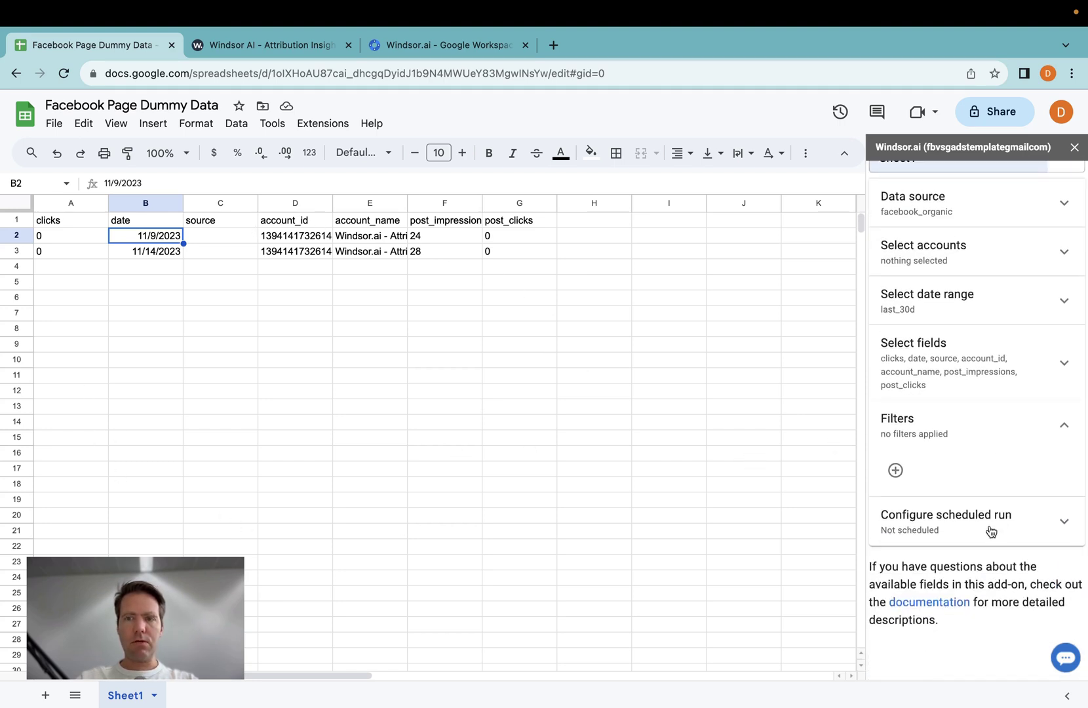
{"action": "scroll", "coordinate": [990, 529], "scroll_direction": "up", "scroll_amount": 3}
- Enable 'Set end date to today instead of yesterday' so the range becomes last_30dT
{"action": "left_click", "coordinate": [967, 463]}
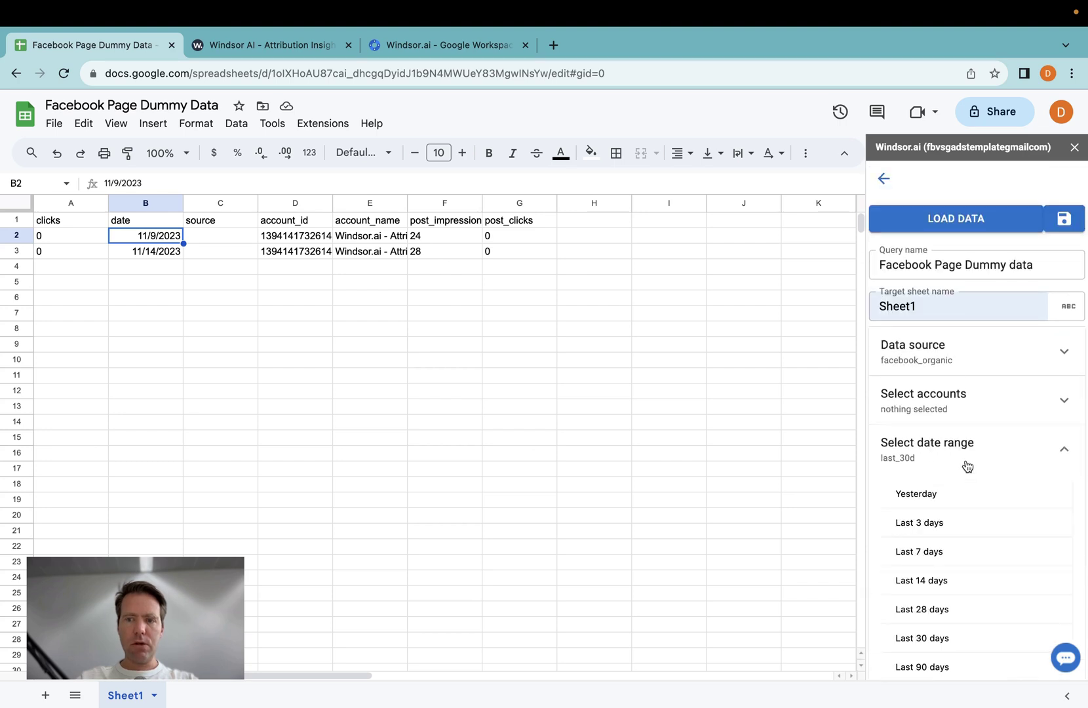
{"action": "scroll", "coordinate": [935, 564], "scroll_direction": "down", "scroll_amount": 4}
{"action": "scroll", "coordinate": [952, 554], "scroll_direction": "down", "scroll_amount": 4}
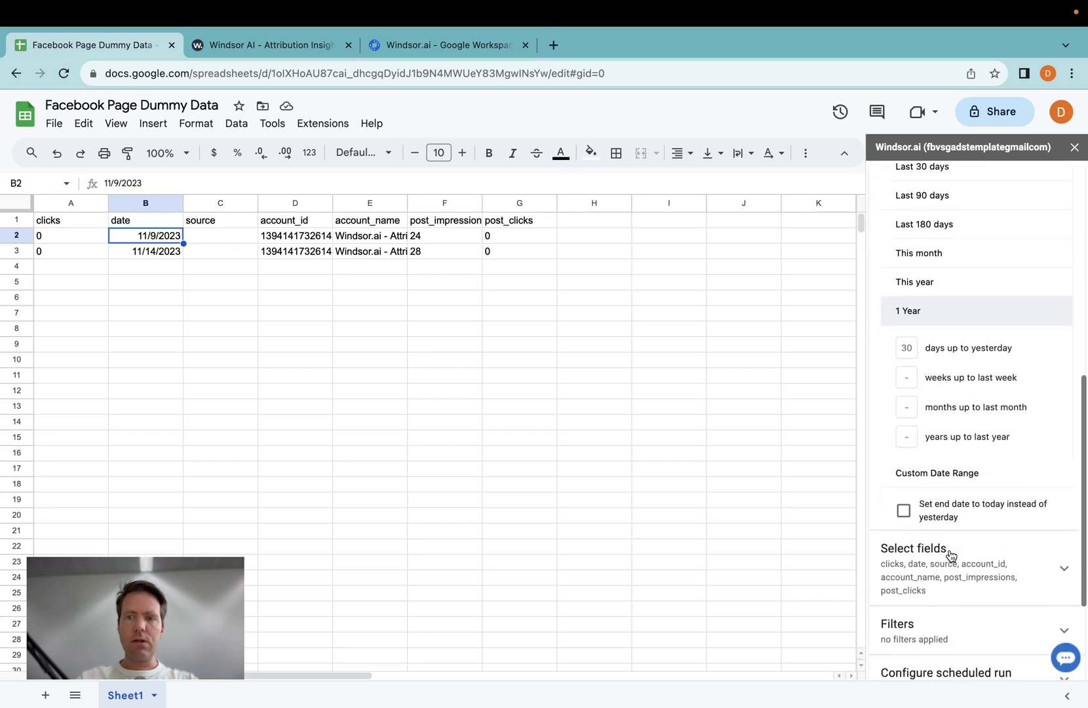
{"action": "scroll", "coordinate": [952, 554], "scroll_direction": "down", "scroll_amount": 1}
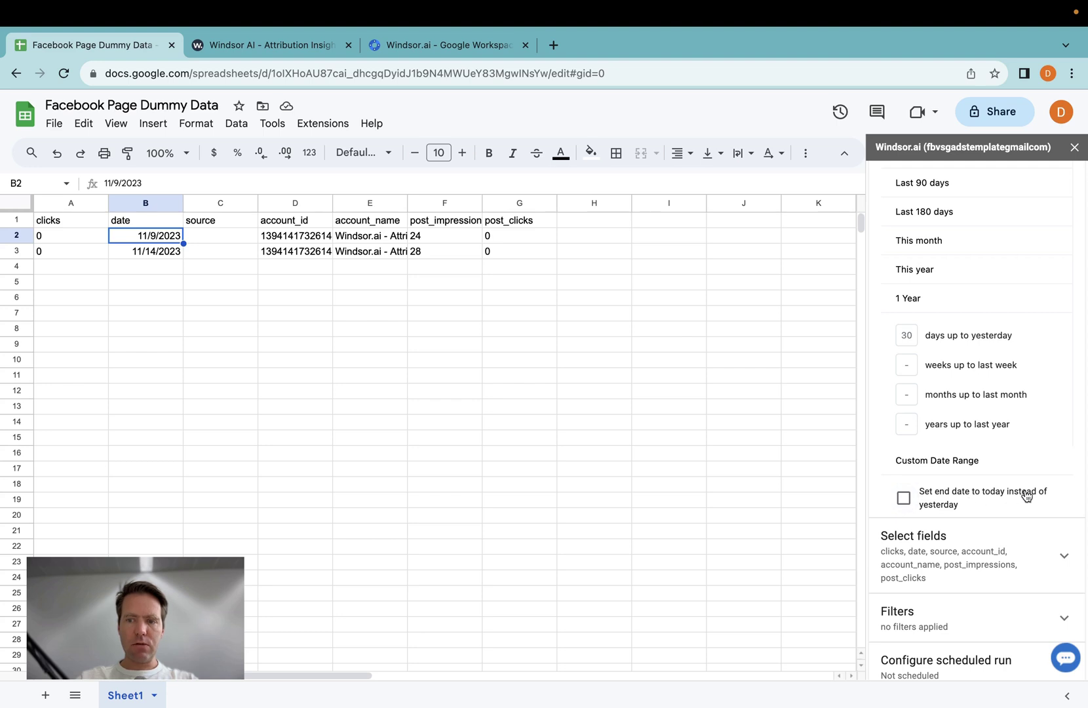
{"action": "left_click", "coordinate": [903, 498]}
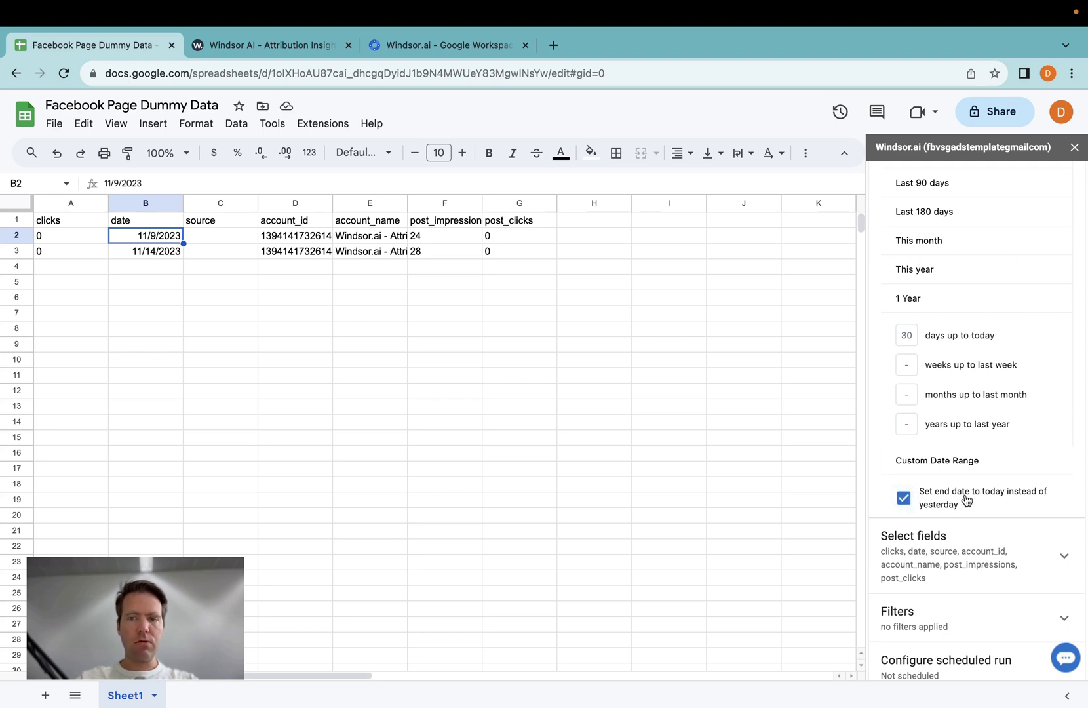
{"action": "scroll", "coordinate": [966, 499], "scroll_direction": "down", "scroll_amount": 3}
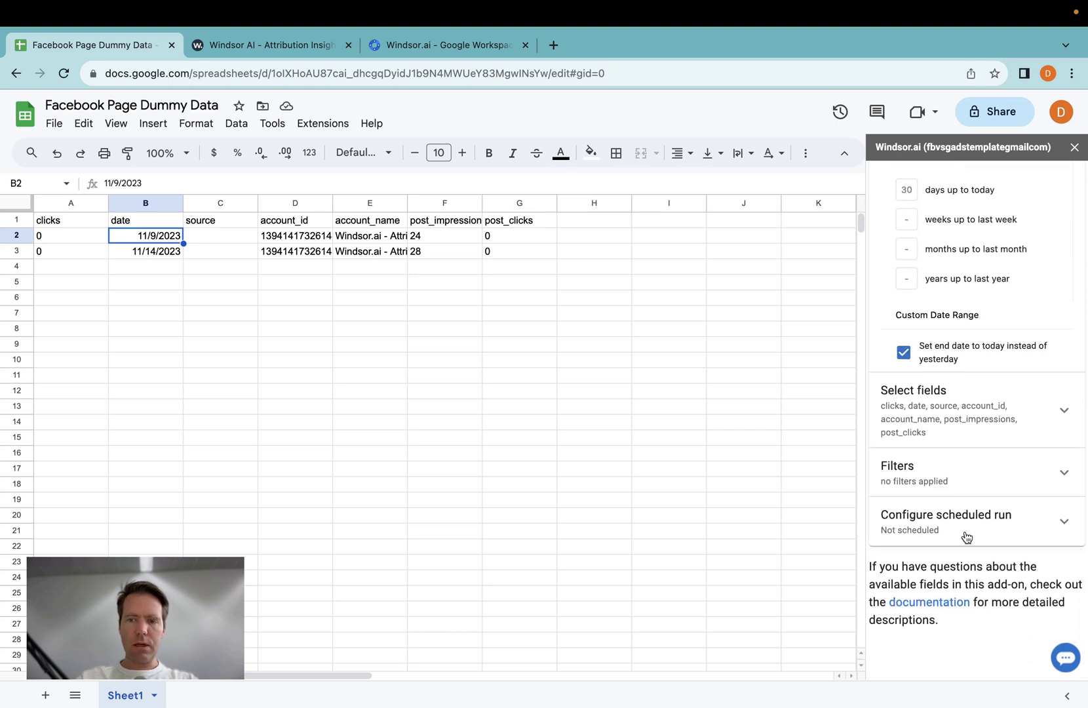
{"action": "left_click", "coordinate": [966, 537]}
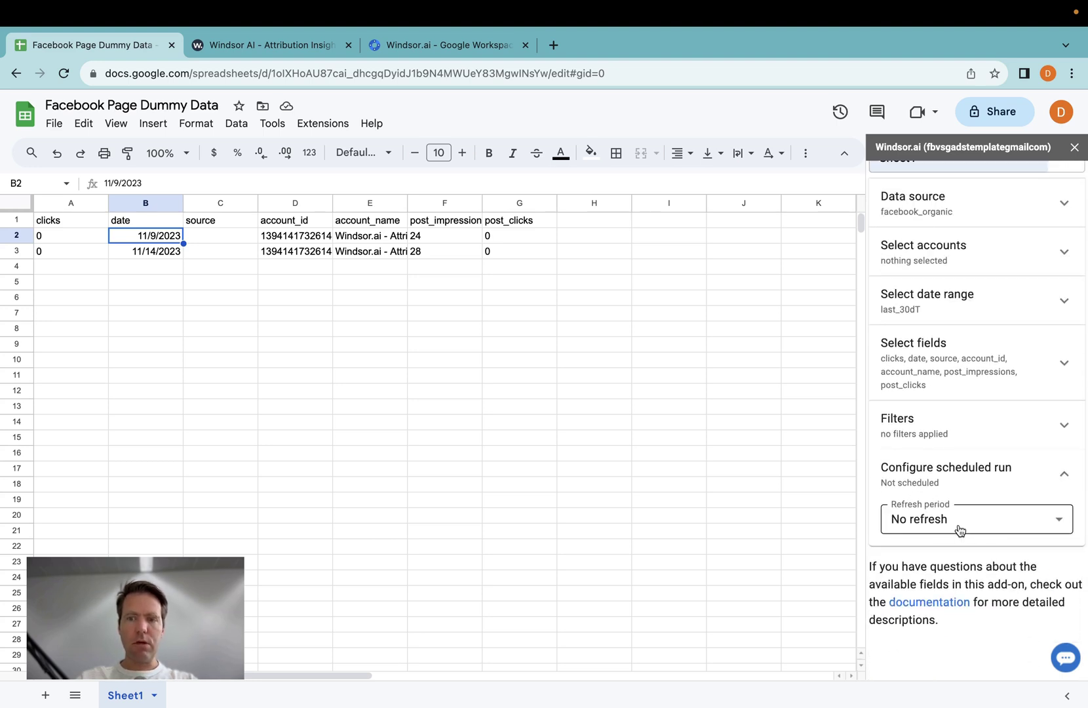
- Set the scheduled run's Refresh period to 1 hour
{"action": "left_click", "coordinate": [959, 530]}
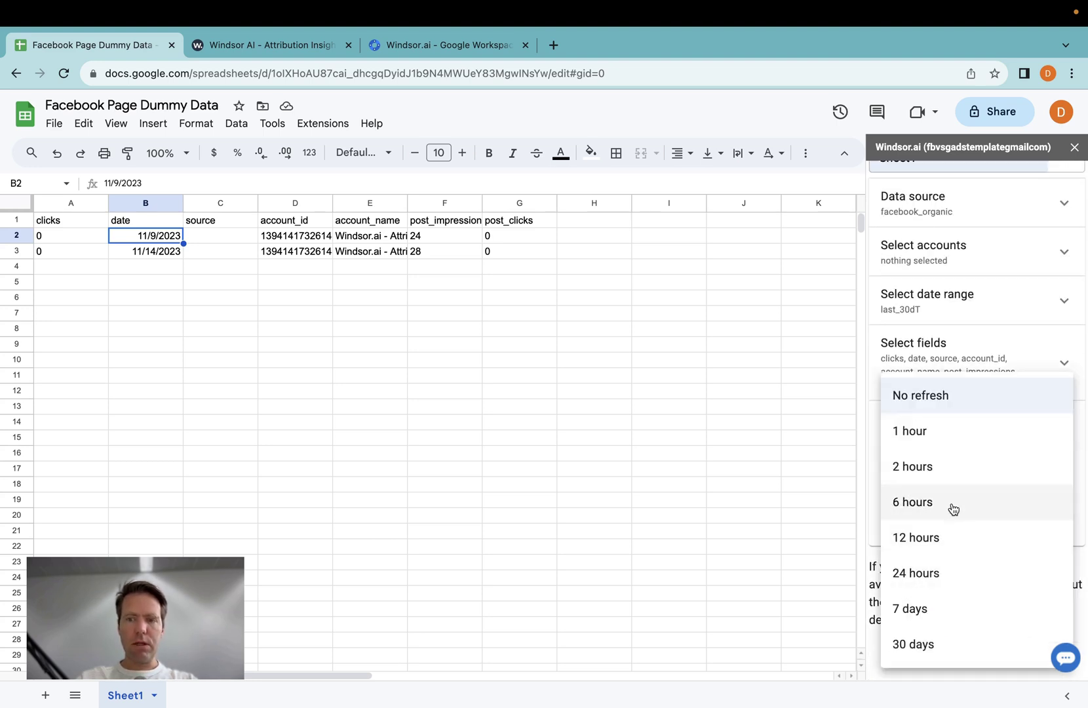
{"action": "left_click", "coordinate": [955, 445]}
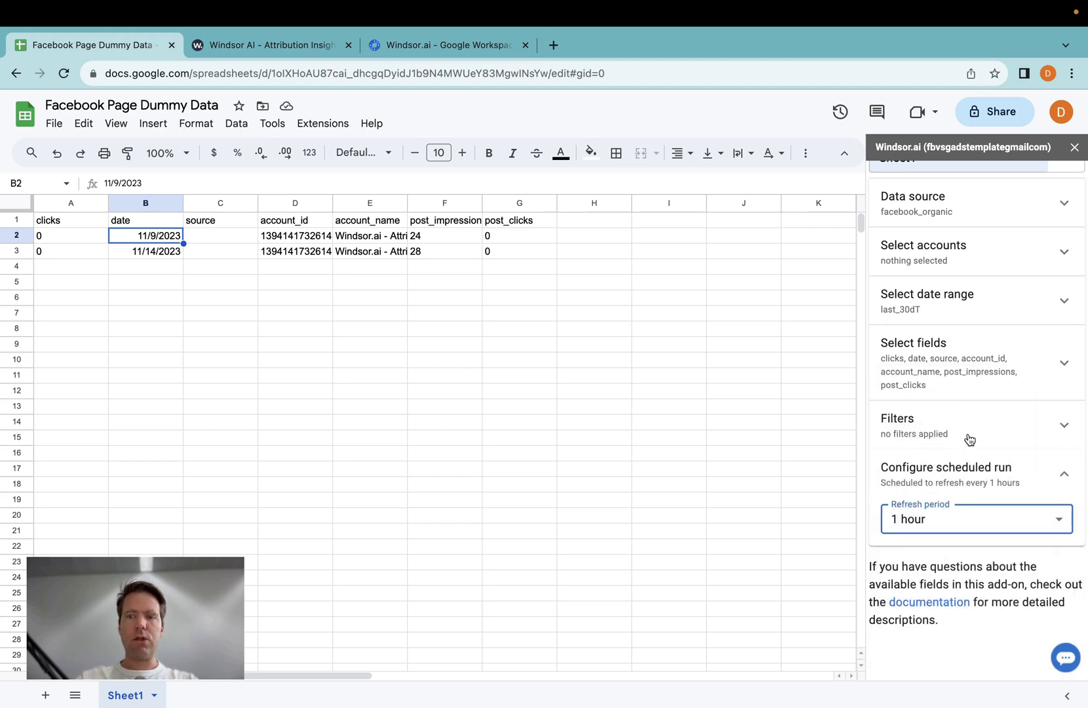
{"action": "scroll", "coordinate": [969, 440], "scroll_direction": "up", "scroll_amount": 3}
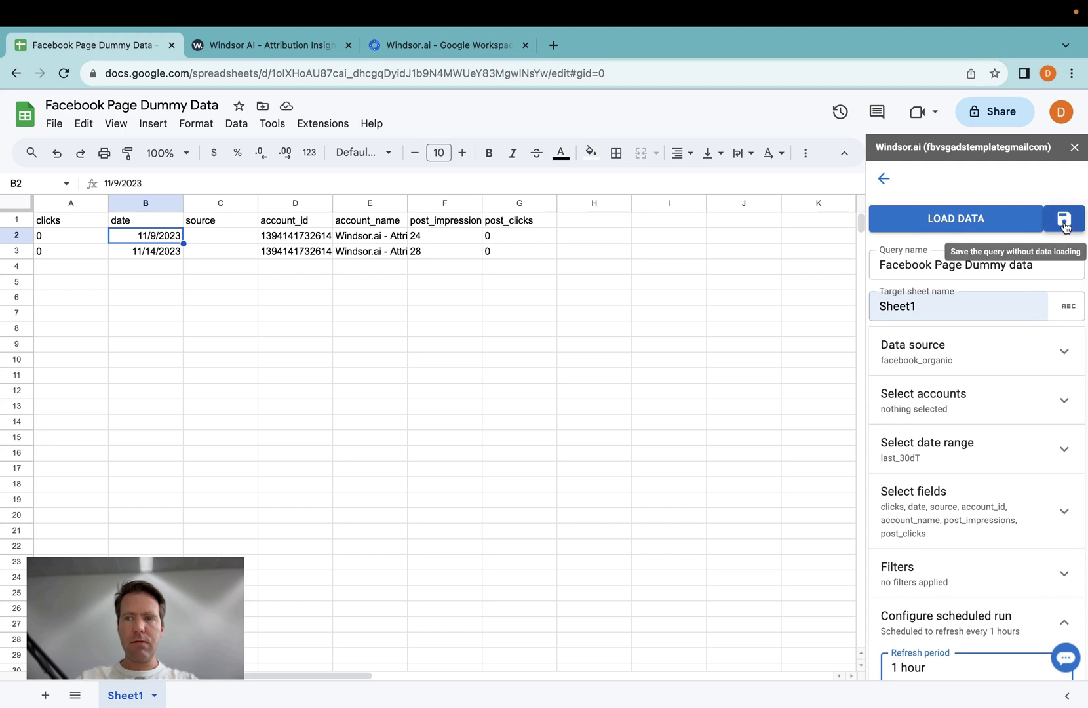